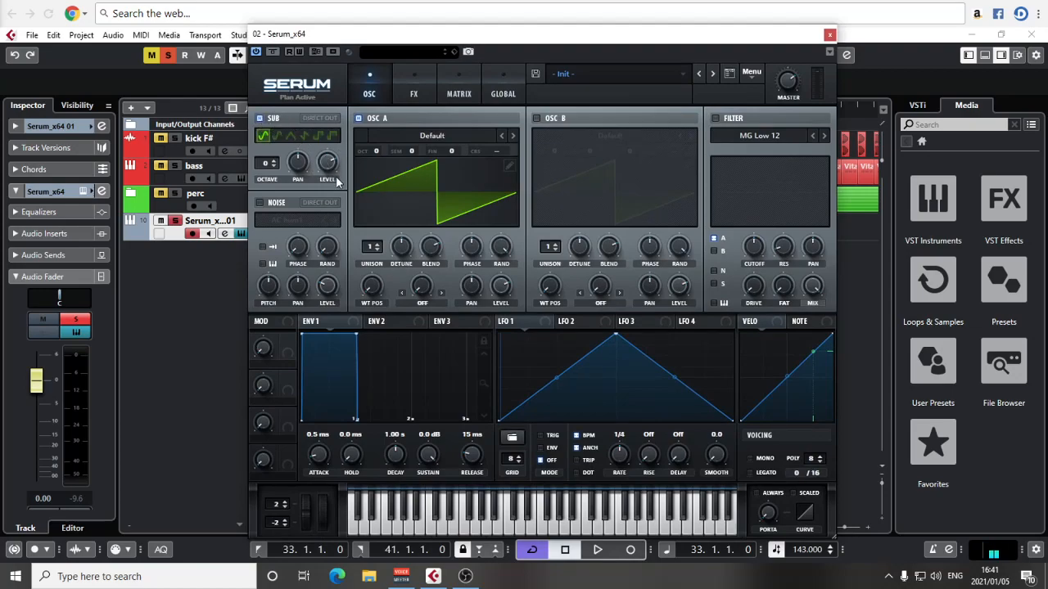
Step: Set oscillator A's warp mode to FM from the sub oscillator with a warp amount of about 39%
{"action": "left_click", "coordinate": [421, 304]}
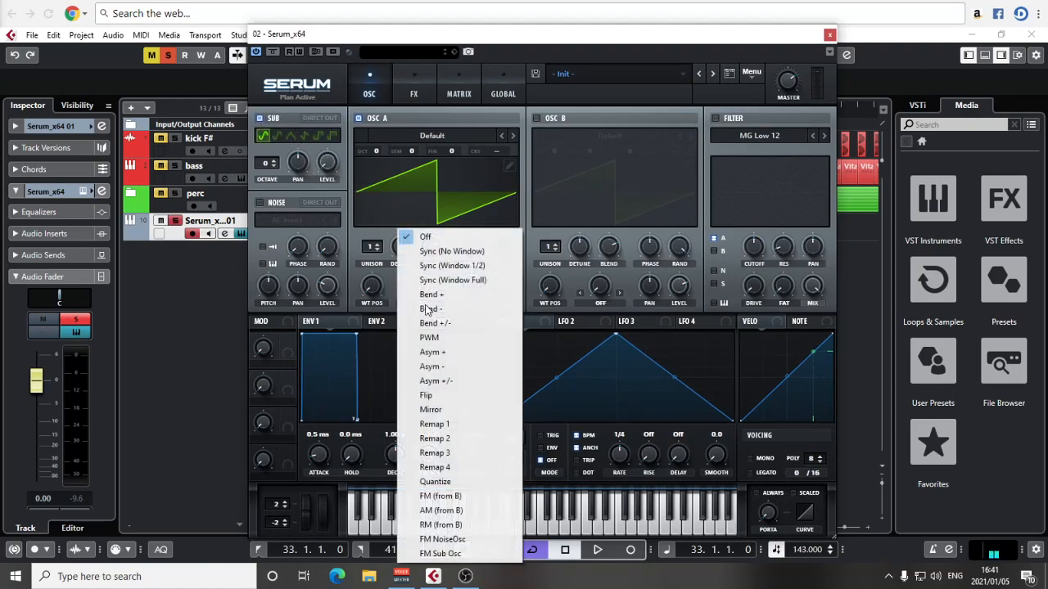
{"action": "left_click", "coordinate": [442, 554]}
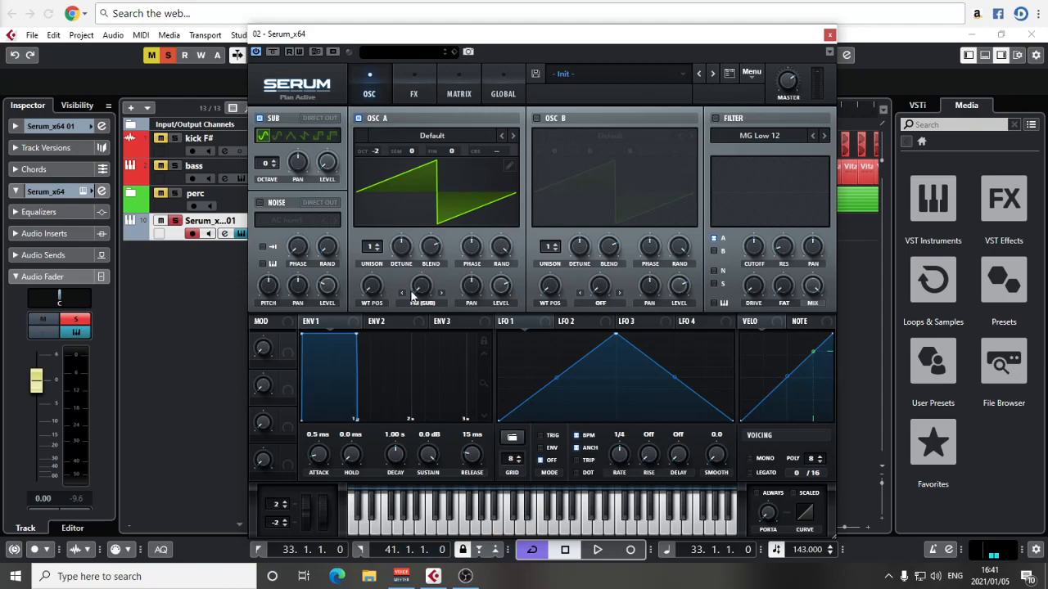
{"action": "left_click_drag", "start_coordinate": [427, 291], "coordinate": [428, 229]}
{"action": "left_click_drag", "start_coordinate": [426, 286], "coordinate": [429, 289]}
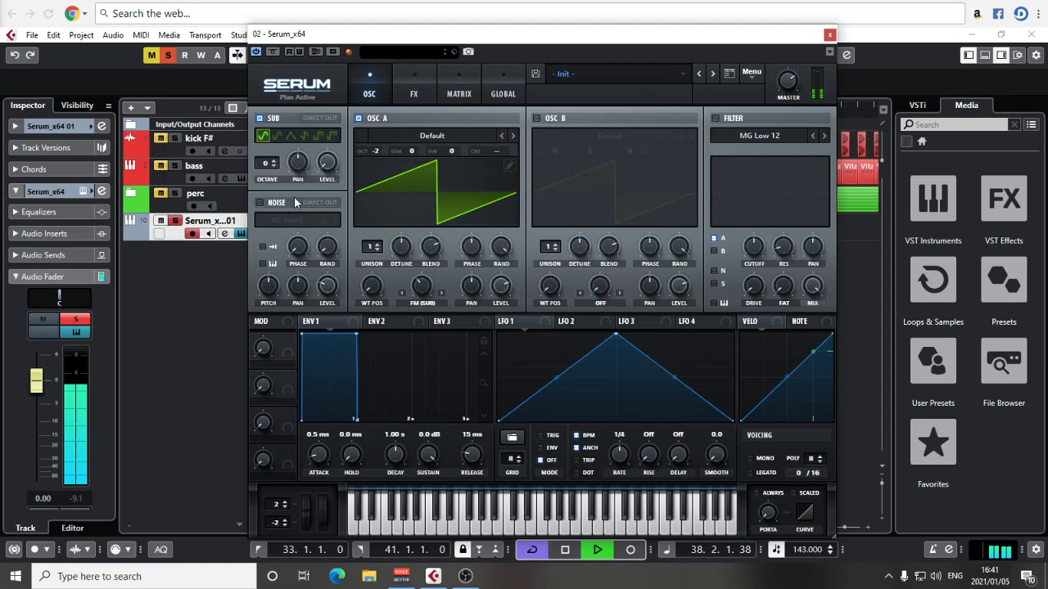
{"action": "mouse_move", "coordinate": [426, 297]}
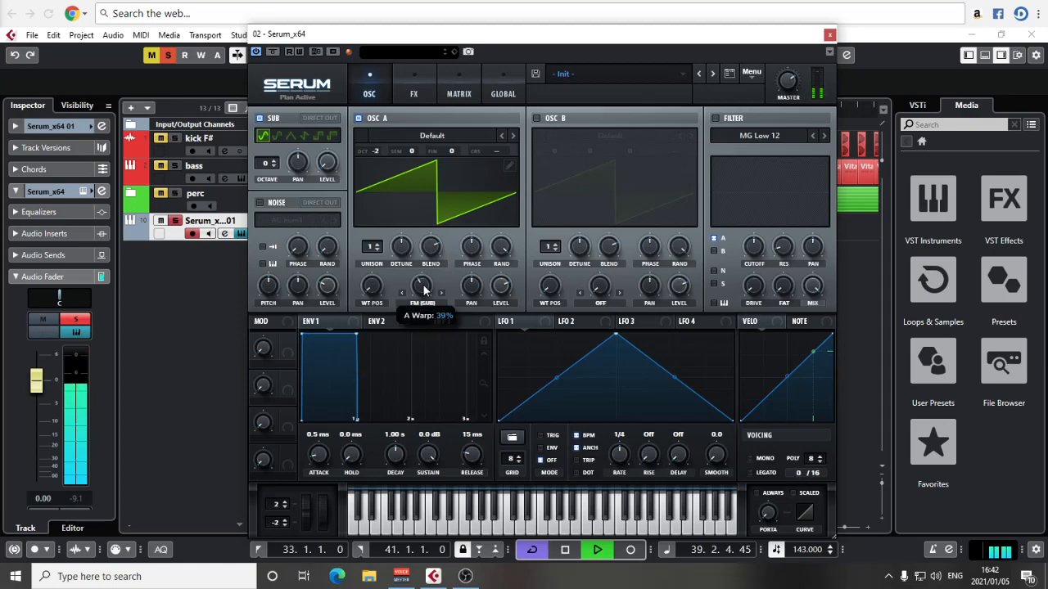
Step: Enable the filter and set its type to Band 24
{"action": "left_click", "coordinate": [713, 119]}
{"action": "left_click", "coordinate": [799, 133]}
{"action": "mouse_move", "coordinate": [766, 151]}
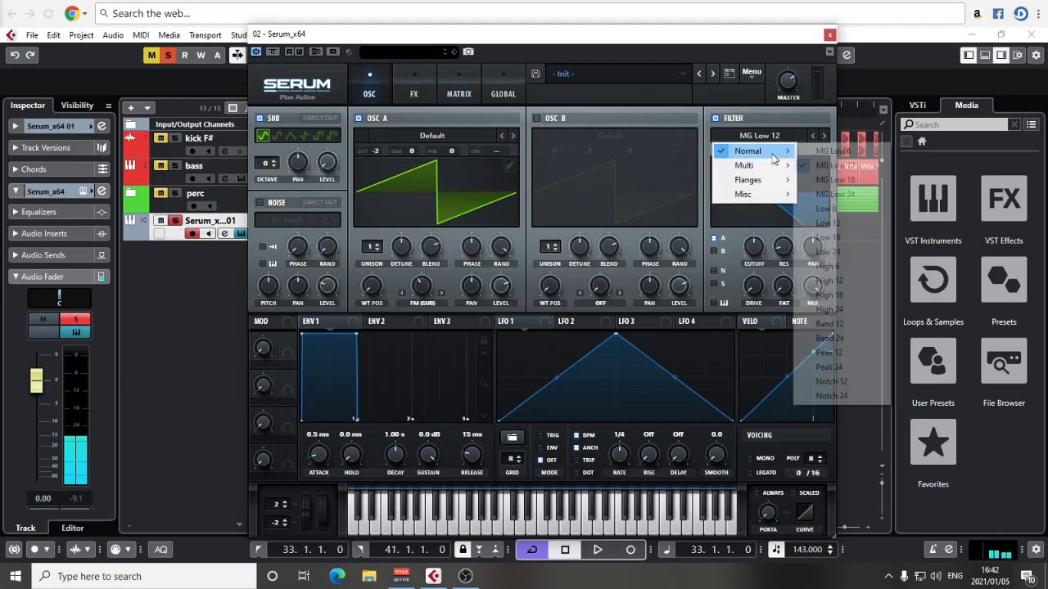
{"action": "left_click", "coordinate": [843, 337]}
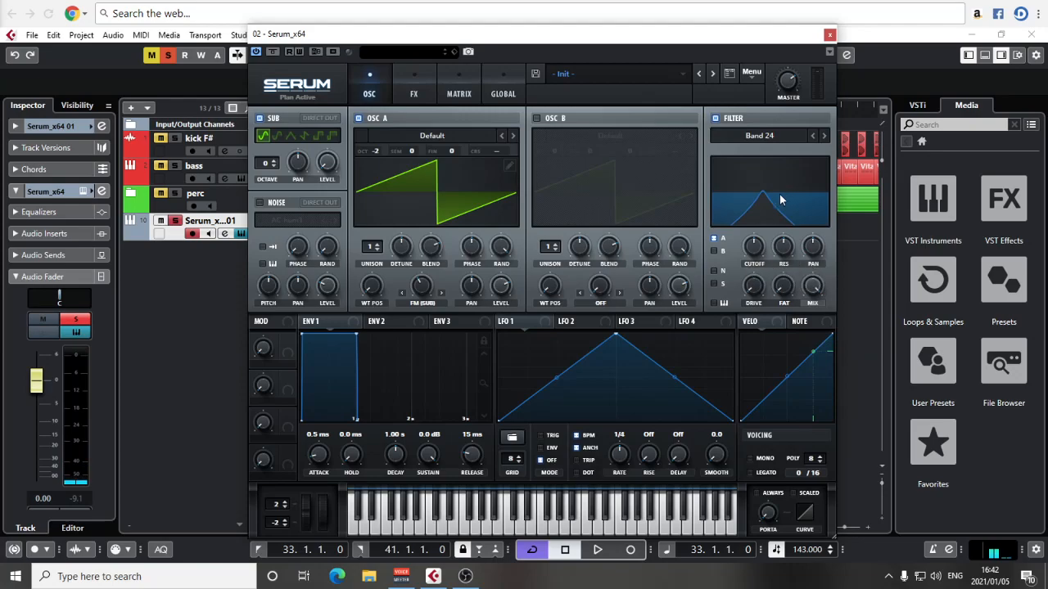
Step: Play the loop, set the filter drive to about 19% and sweep the filter cutoff up and down
{"action": "key", "text": "space"}
{"action": "left_click_drag", "start_coordinate": [753, 251], "coordinate": [755, 236]}
{"action": "left_click_drag", "start_coordinate": [784, 85], "coordinate": [785, 49]}
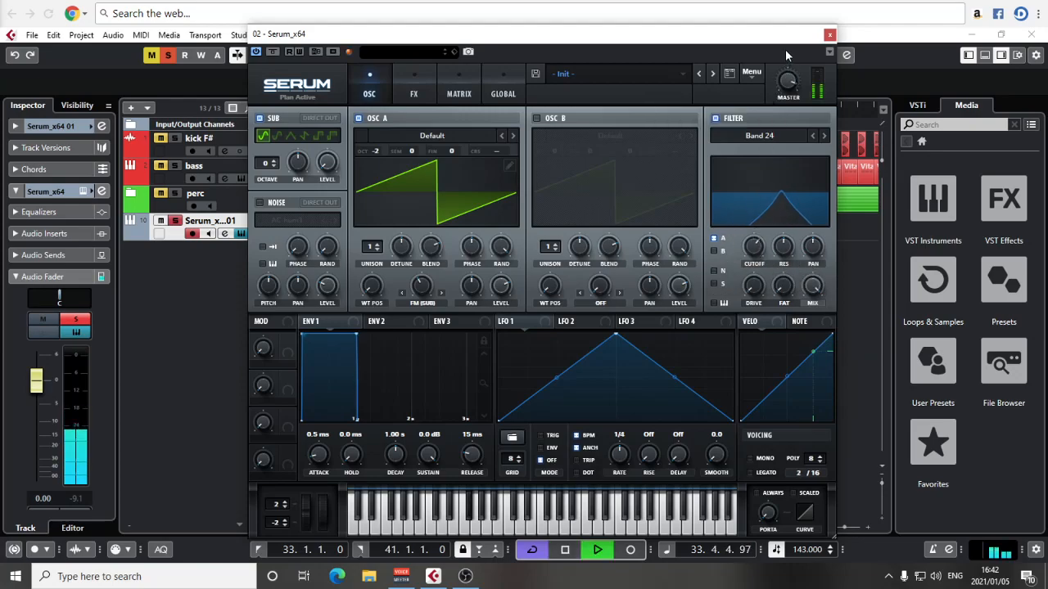
{"action": "mouse_move", "coordinate": [753, 296]}
{"action": "left_mouse_down"}
{"action": "mouse_move", "coordinate": [754, 274]}
{"action": "mouse_move", "coordinate": [782, 272]}
{"action": "mouse_move", "coordinate": [751, 301]}
{"action": "left_mouse_up"}
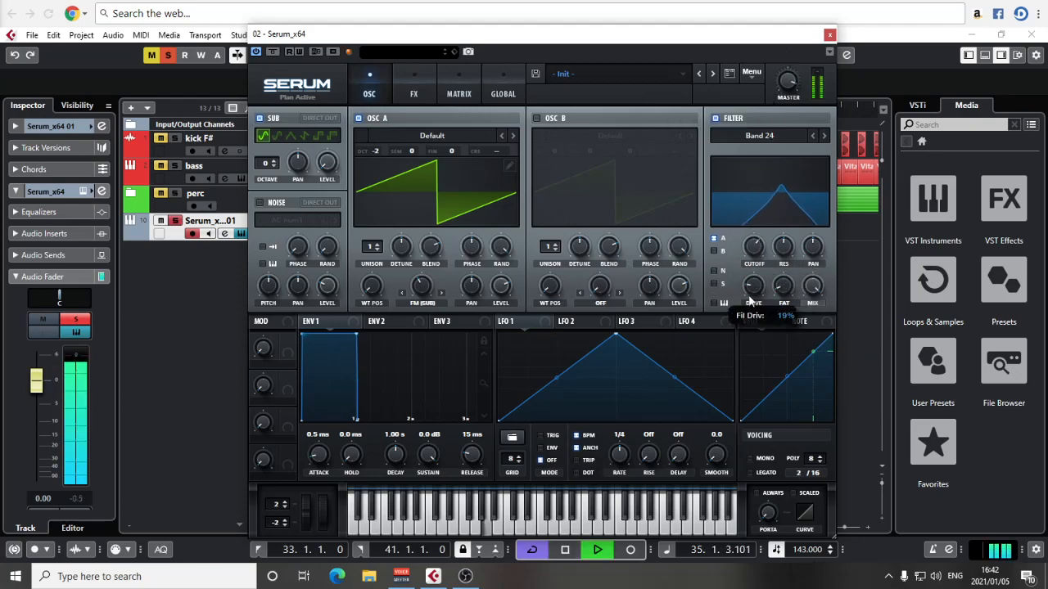
{"action": "left_click_drag", "start_coordinate": [753, 248], "coordinate": [755, 286]}
{"action": "left_click_drag", "start_coordinate": [753, 247], "coordinate": [772, 234]}
Step: Try the LH 6 multi filter with a different cutoff, and return the filter type to Band 24
{"action": "left_click", "coordinate": [759, 135]}
{"action": "mouse_move", "coordinate": [773, 166]}
{"action": "left_click", "coordinate": [825, 165]}
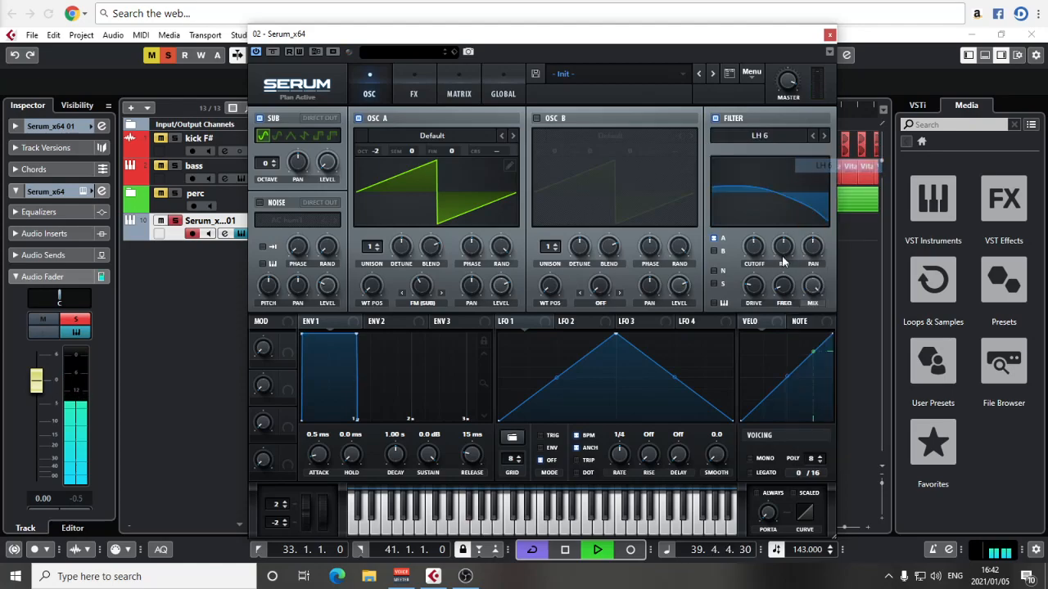
{"action": "left_click_drag", "start_coordinate": [753, 248], "coordinate": [751, 214]}
{"action": "left_click", "coordinate": [783, 133]}
{"action": "mouse_move", "coordinate": [748, 150]}
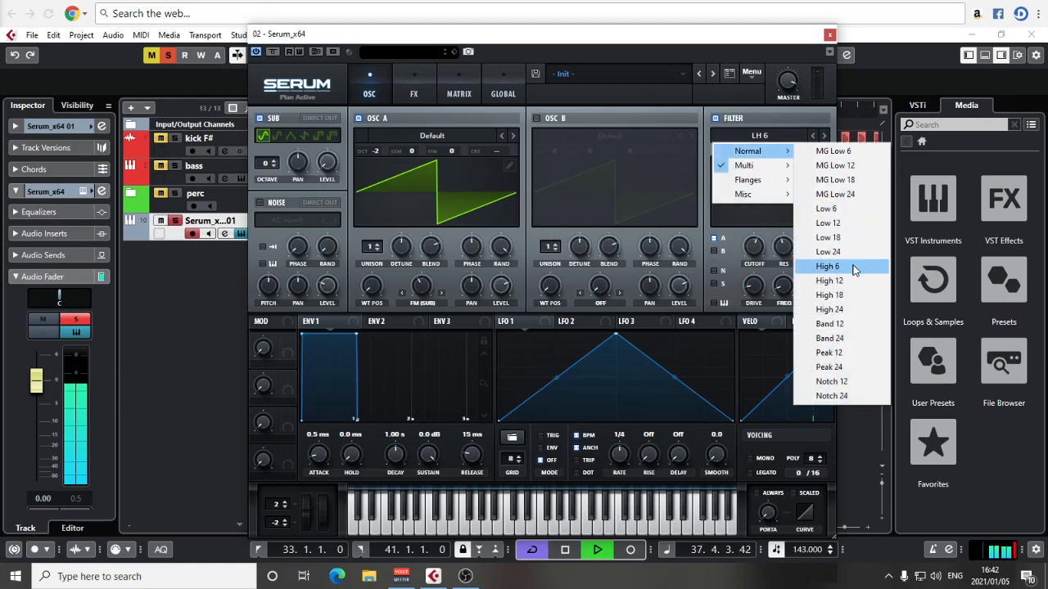
{"action": "left_click", "coordinate": [829, 338]}
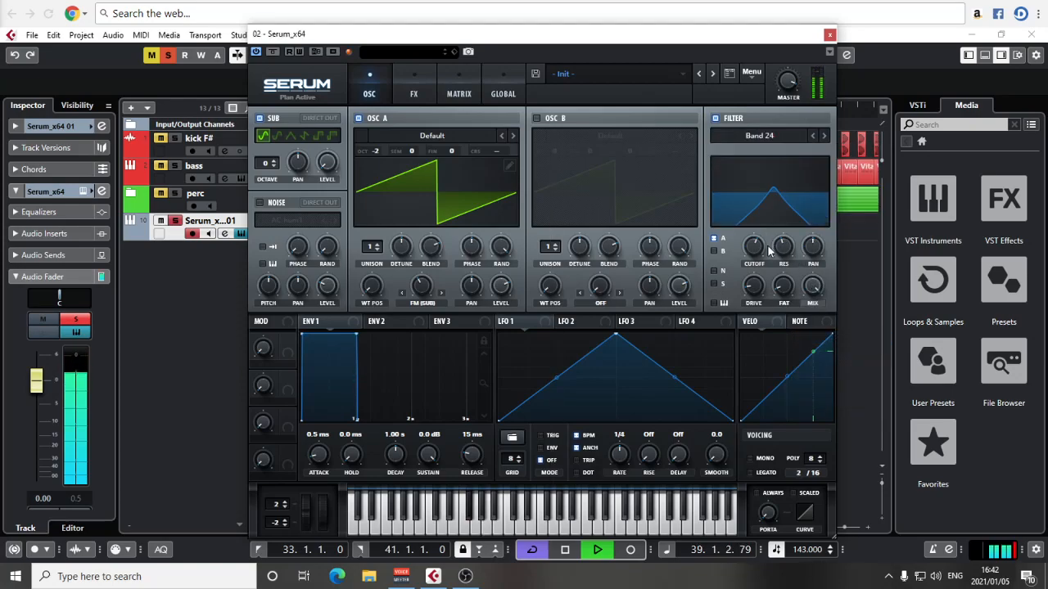
Step: Draw a stepped LFO 1 shape with a rate of one bar and assign it to modulate the lowered filter cutoff
{"action": "left_click_drag", "start_coordinate": [755, 254], "coordinate": [751, 291]}
{"action": "mouse_move", "coordinate": [516, 409]}
{"action": "left_mouse_down"}
{"action": "mouse_move", "coordinate": [516, 335]}
{"action": "mouse_move", "coordinate": [545, 381]}
{"action": "mouse_move", "coordinate": [598, 404]}
{"action": "mouse_move", "coordinate": [613, 338]}
{"action": "mouse_move", "coordinate": [642, 398]}
{"action": "mouse_move", "coordinate": [689, 339]}
{"action": "mouse_move", "coordinate": [654, 366]}
{"action": "mouse_move", "coordinate": [633, 365]}
{"action": "mouse_move", "coordinate": [683, 353]}
{"action": "left_mouse_up"}
{"action": "left_click_drag", "start_coordinate": [623, 453], "coordinate": [625, 469]}
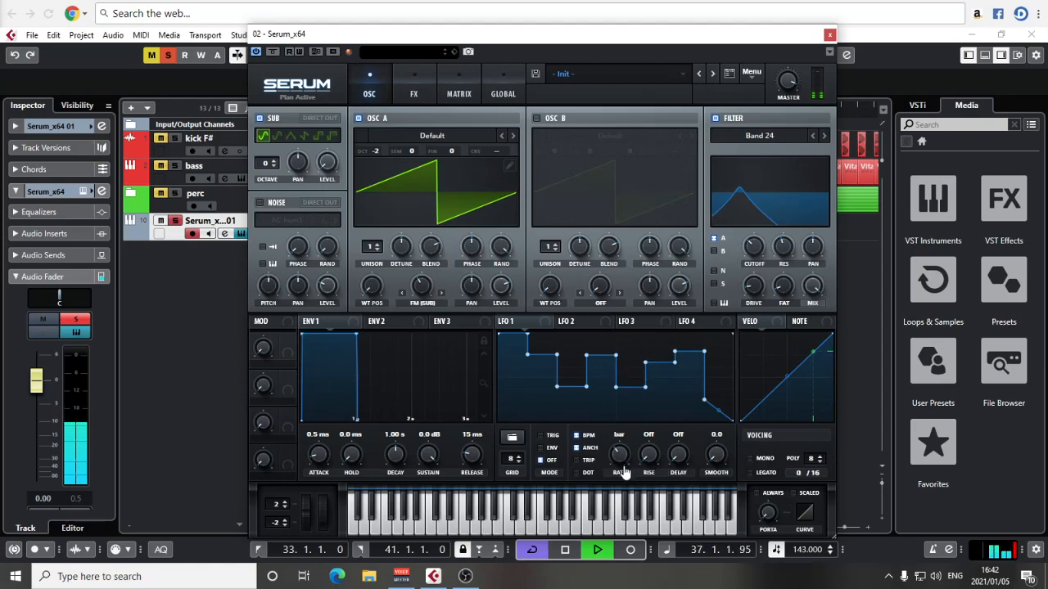
{"action": "left_click_drag", "start_coordinate": [748, 256], "coordinate": [741, 249]}
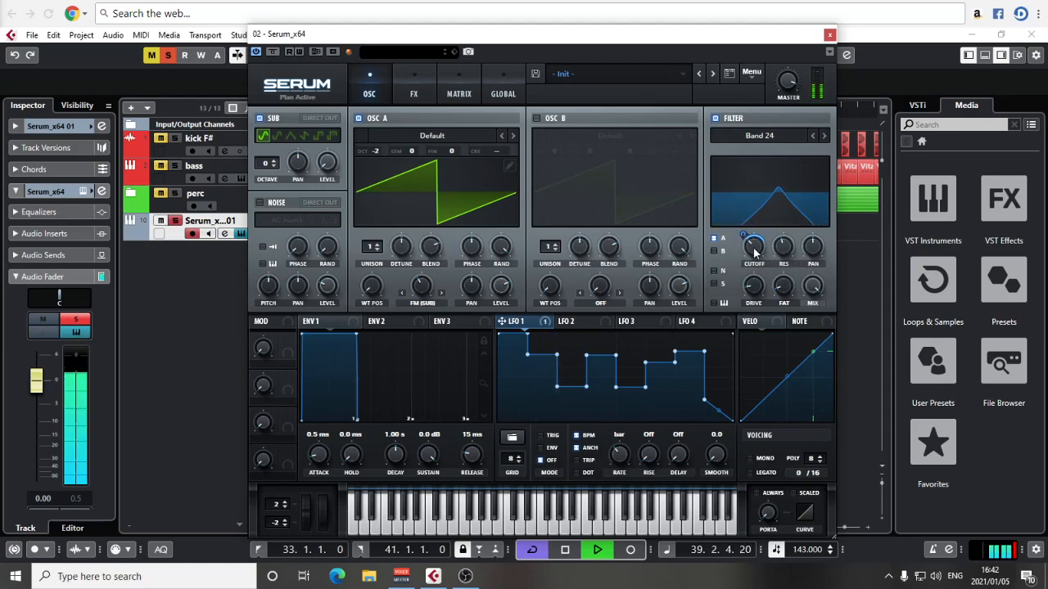
{"action": "mouse_move", "coordinate": [743, 236]}
{"action": "left_mouse_down"}
{"action": "mouse_move", "coordinate": [753, 251]}
{"action": "mouse_move", "coordinate": [745, 235]}
{"action": "left_mouse_up"}
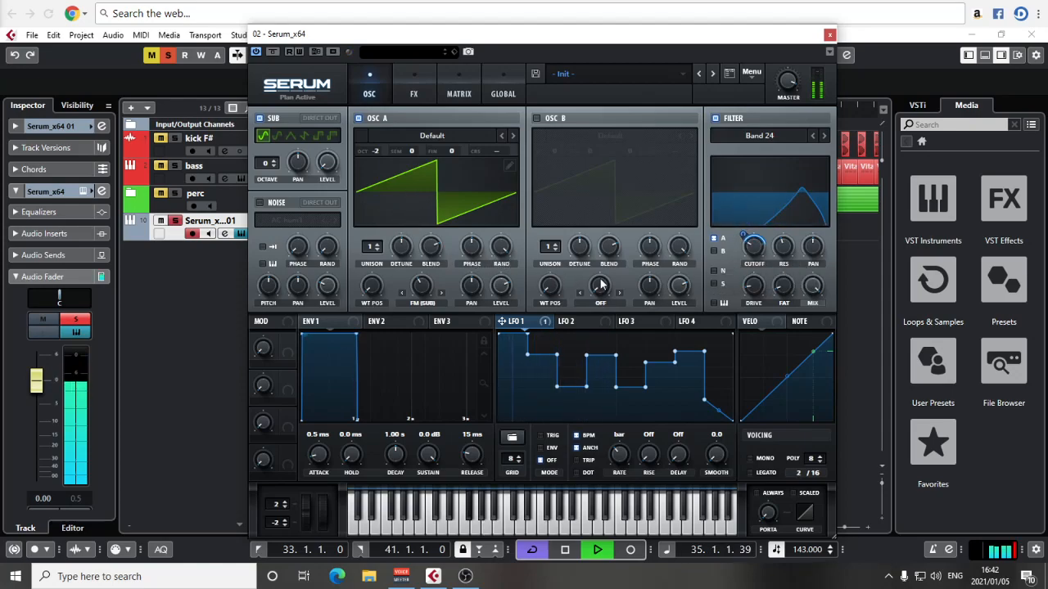
Step: Stop playback and examine the notes of the first rock fm part in the key editor
{"action": "left_click", "coordinate": [830, 36]}
{"action": "key", "text": "space"}
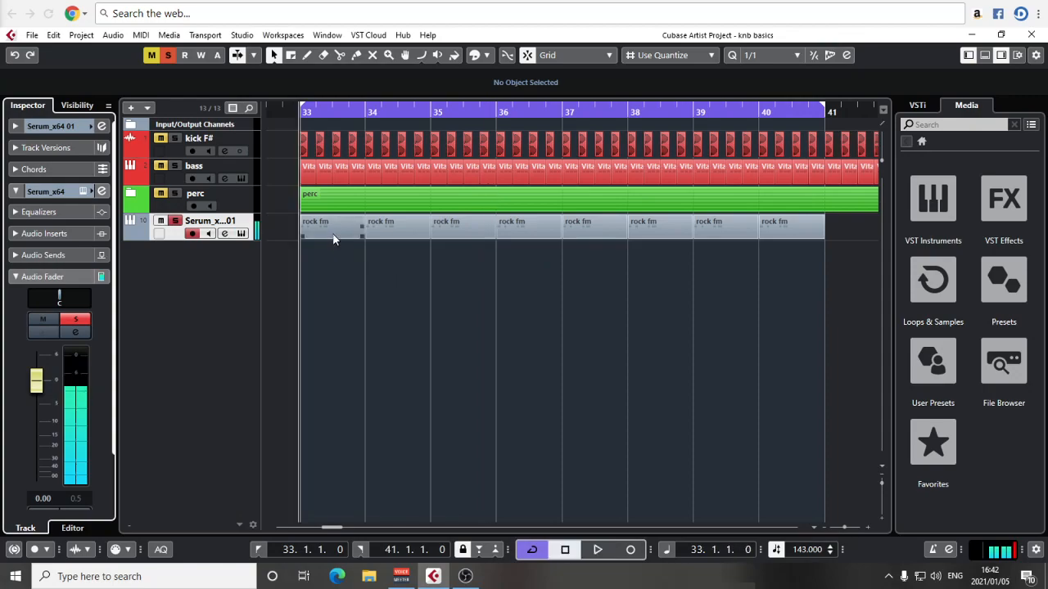
{"action": "double_click", "coordinate": [333, 233]}
{"action": "scroll", "coordinate": [320, 356], "scroll_direction": "left", "scroll_amount": 3}
{"action": "key", "text": "h"}
{"action": "key", "text": "h"}
{"action": "key", "text": "h"}
{"action": "key", "text": "h"}
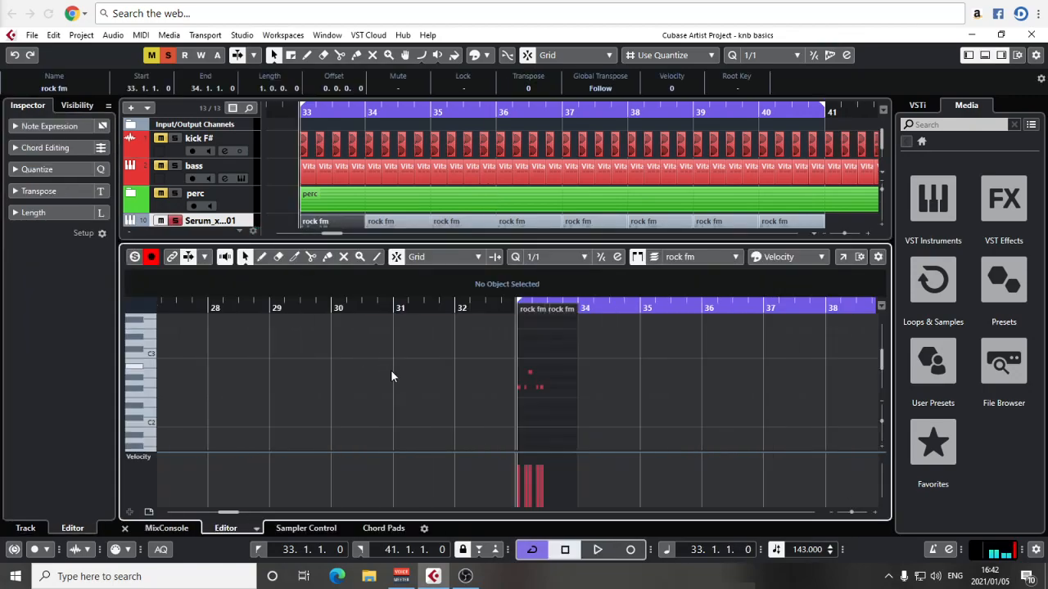
{"action": "scroll", "coordinate": [649, 415], "scroll_direction": "right", "scroll_amount": 1}
{"action": "scroll", "coordinate": [579, 260], "scroll_direction": "down", "scroll_amount": 4}
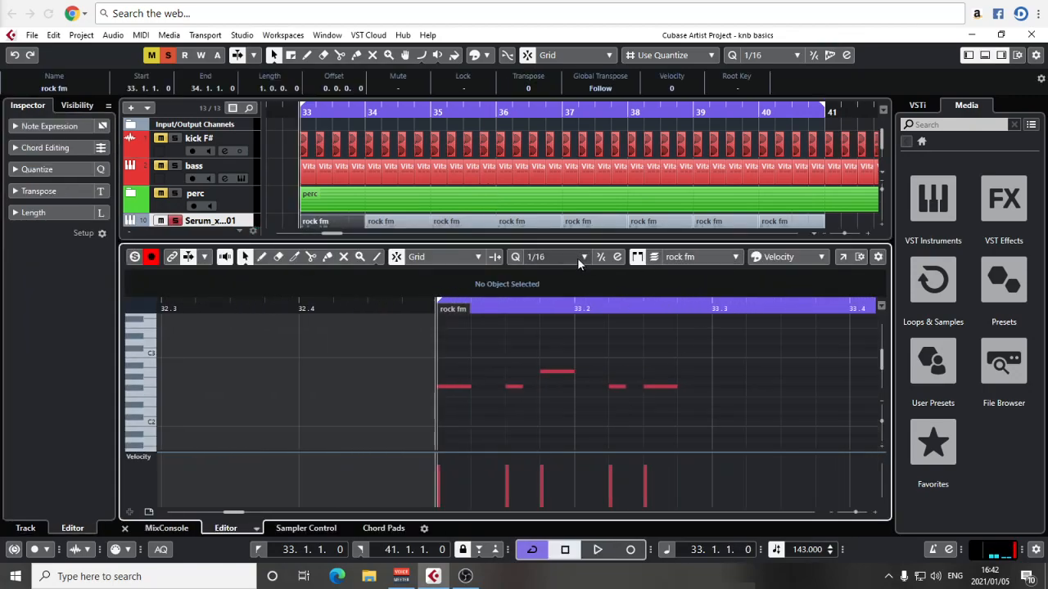
{"action": "left_click", "coordinate": [124, 528]}
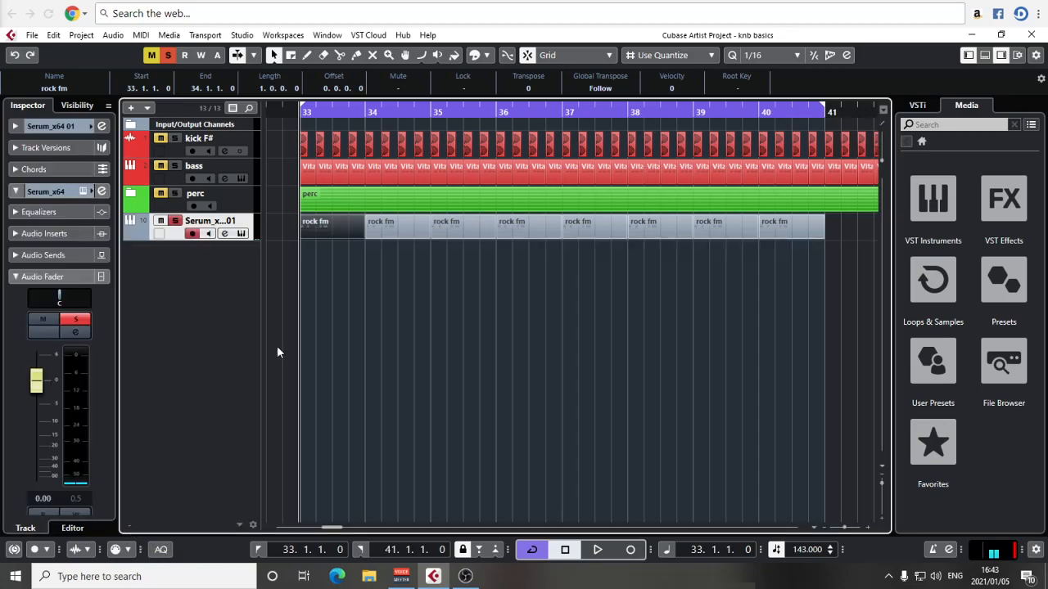
Step: Reopen the synth with the loop playing and load the Spectral wavetable Scout [SN] into oscillator A
{"action": "left_click", "coordinate": [81, 191]}
{"action": "key", "text": "space"}
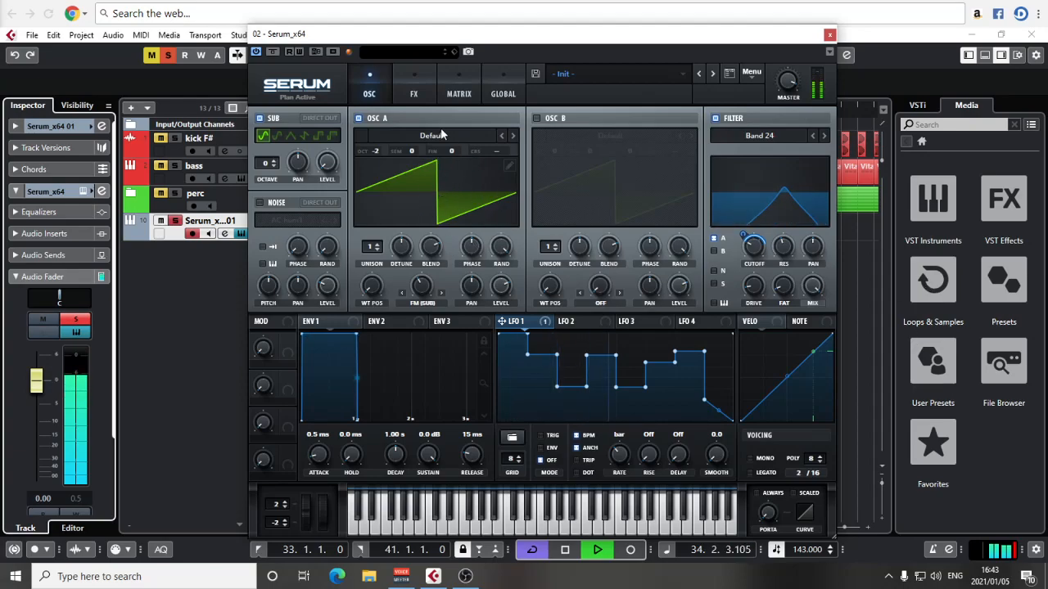
{"action": "left_click", "coordinate": [442, 135]}
{"action": "mouse_move", "coordinate": [434, 152]}
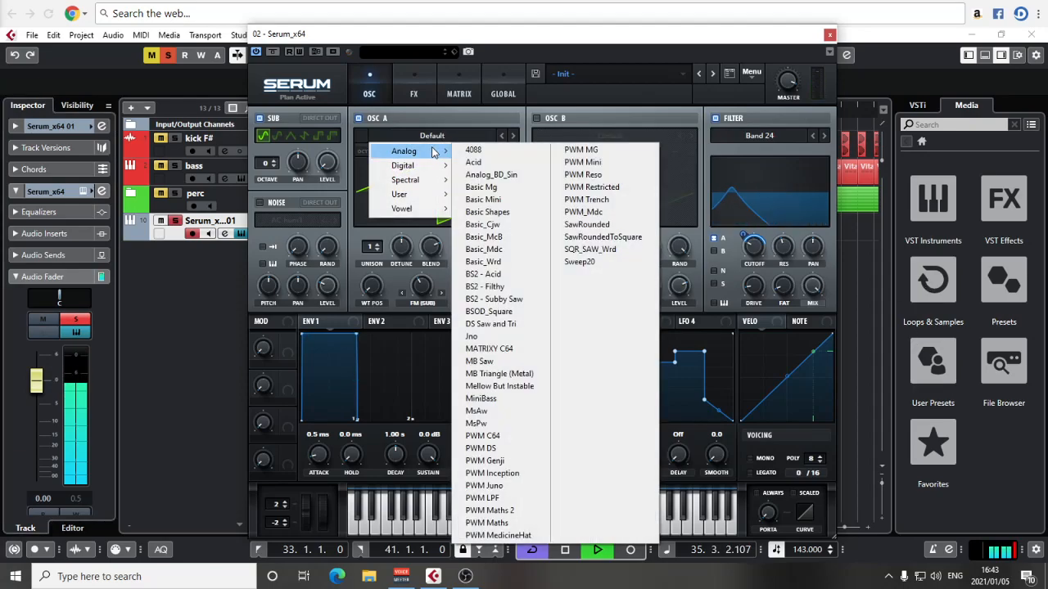
{"action": "mouse_move", "coordinate": [413, 179]}
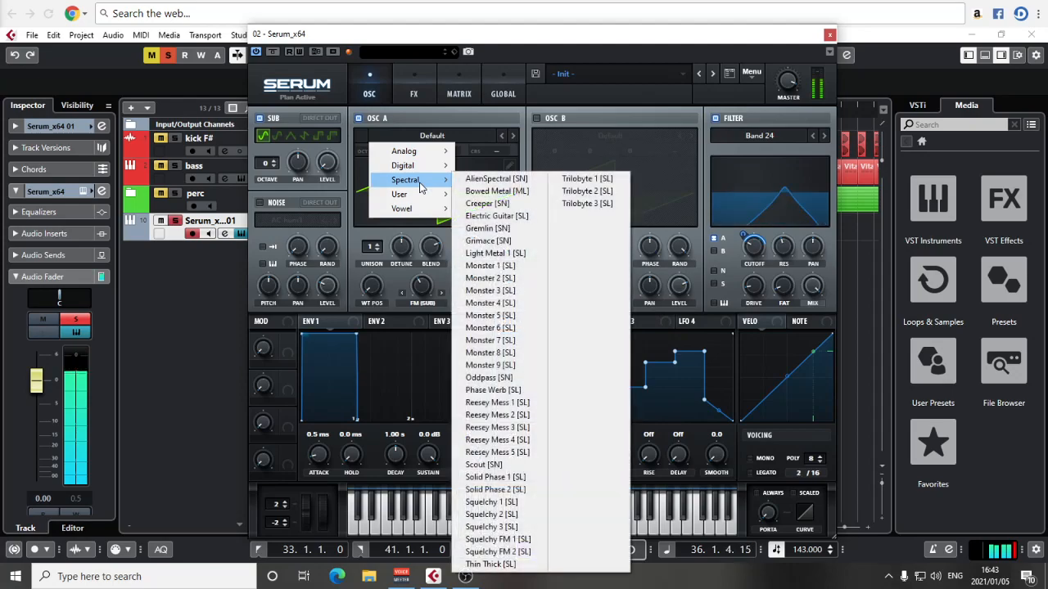
{"action": "left_click", "coordinate": [494, 464]}
{"action": "left_click_drag", "start_coordinate": [373, 257], "coordinate": [372, 305]}
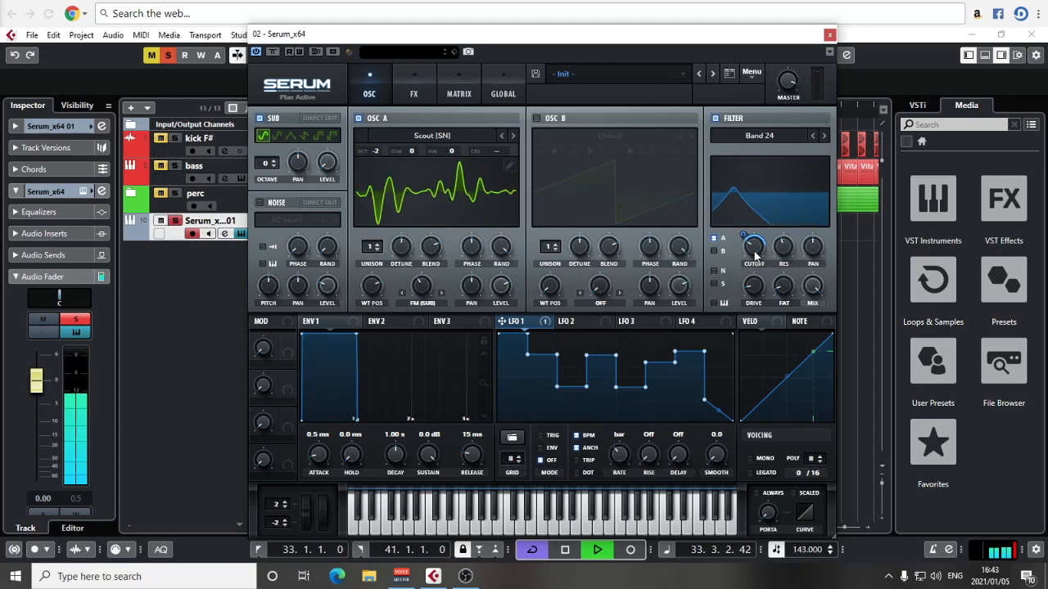
Step: Set the filter cutoff to about 59 Hz and adjust the levels of LFO 1's early steps
{"action": "left_click", "coordinate": [82, 499]}
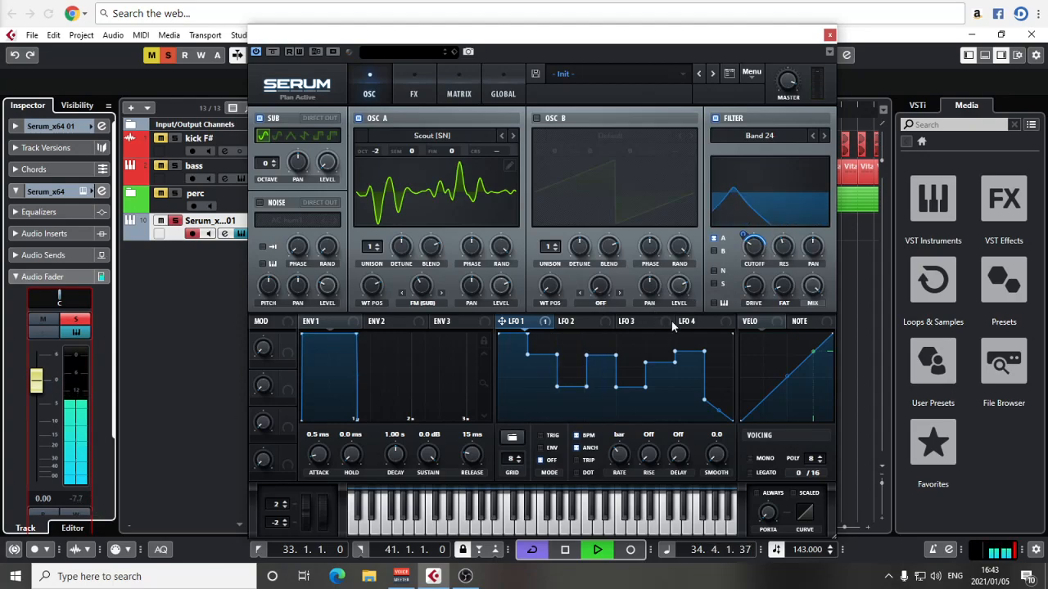
{"action": "left_click", "coordinate": [765, 256]}
{"action": "left_click_drag", "start_coordinate": [758, 255], "coordinate": [752, 246]}
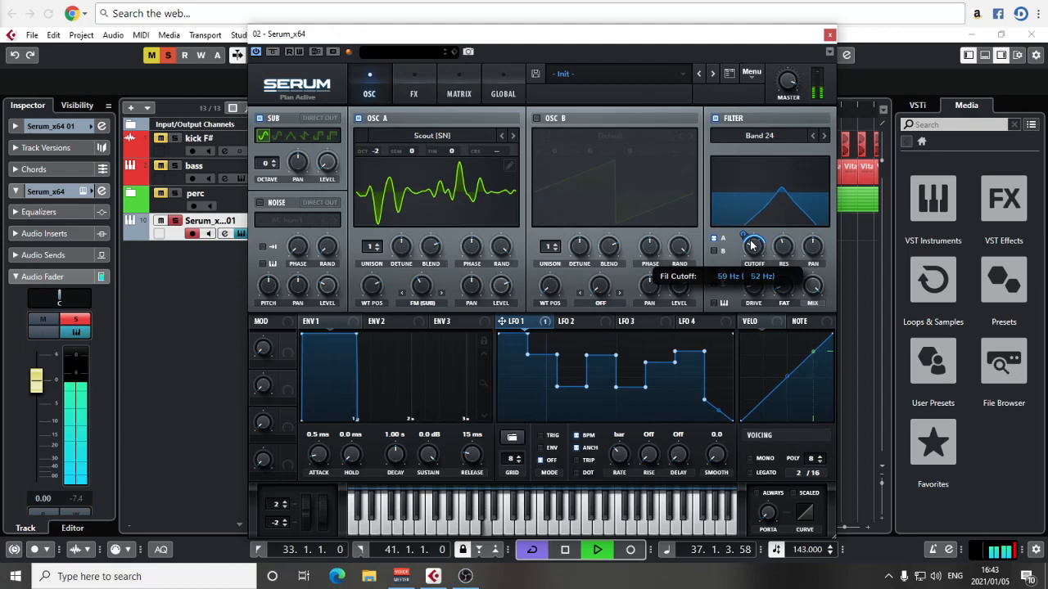
{"action": "left_click_drag", "start_coordinate": [509, 368], "coordinate": [509, 378]}
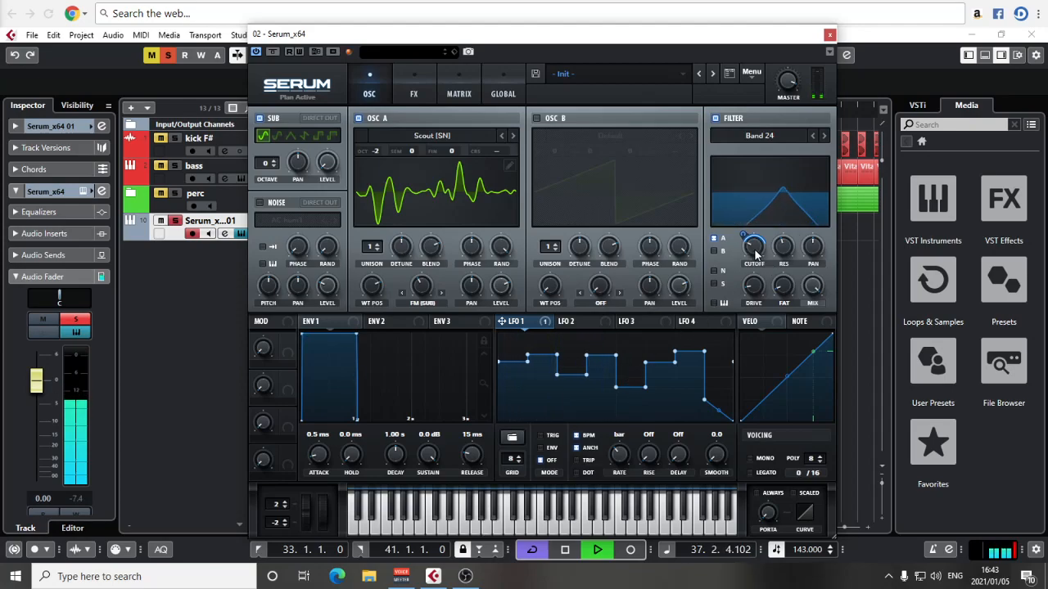
Step: Enable the Distortion effect and reduce its mix
{"action": "left_click", "coordinate": [413, 86]}
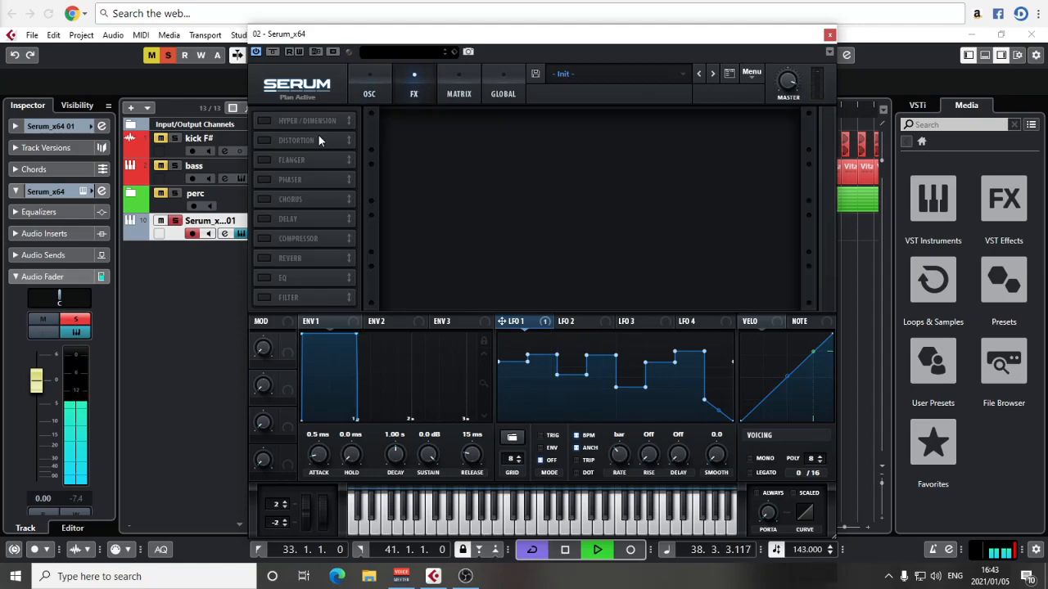
{"action": "key", "text": "space"}
{"action": "left_click", "coordinate": [265, 140]}
{"action": "key", "text": "space"}
{"action": "left_click", "coordinate": [467, 132]}
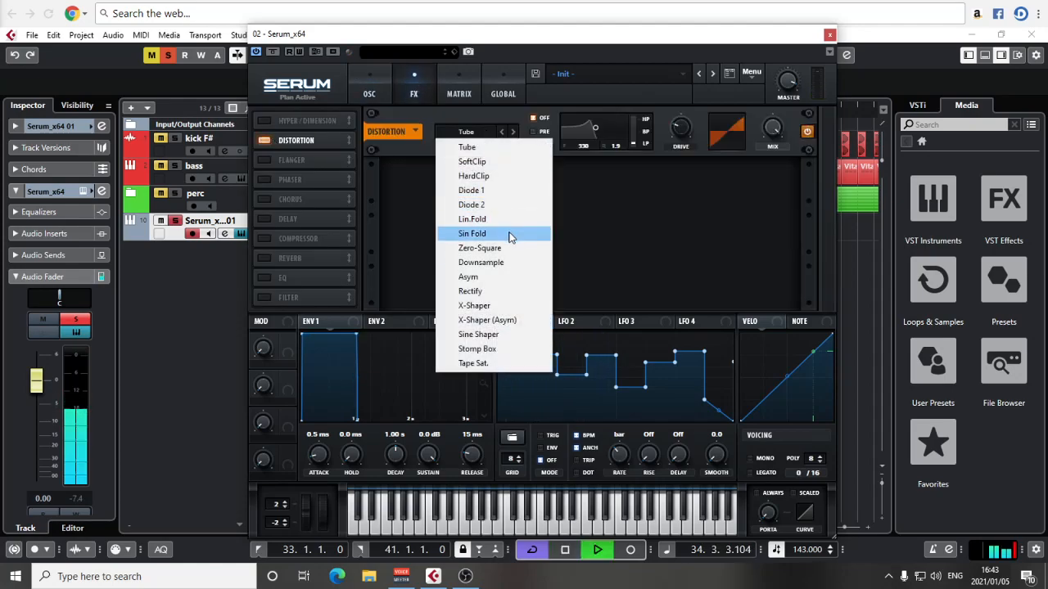
{"action": "left_click", "coordinate": [737, 168]}
{"action": "left_click_drag", "start_coordinate": [772, 129], "coordinate": [757, 202]}
Step: Set the distortion type to Sin Fold with a drive of about 25% and readjust its mix
{"action": "left_click", "coordinate": [468, 132]}
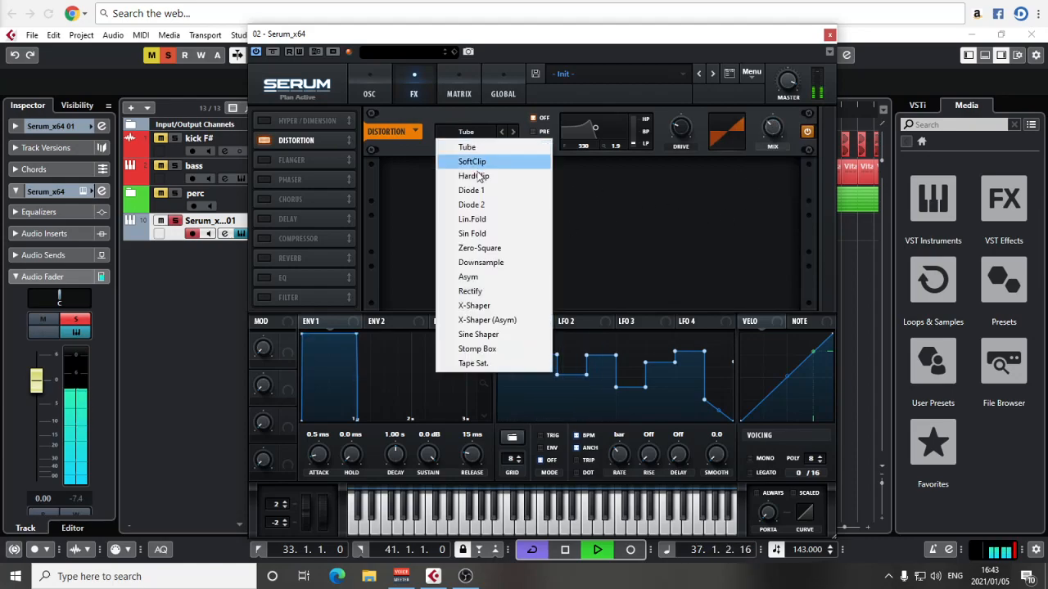
{"action": "left_click", "coordinate": [489, 235]}
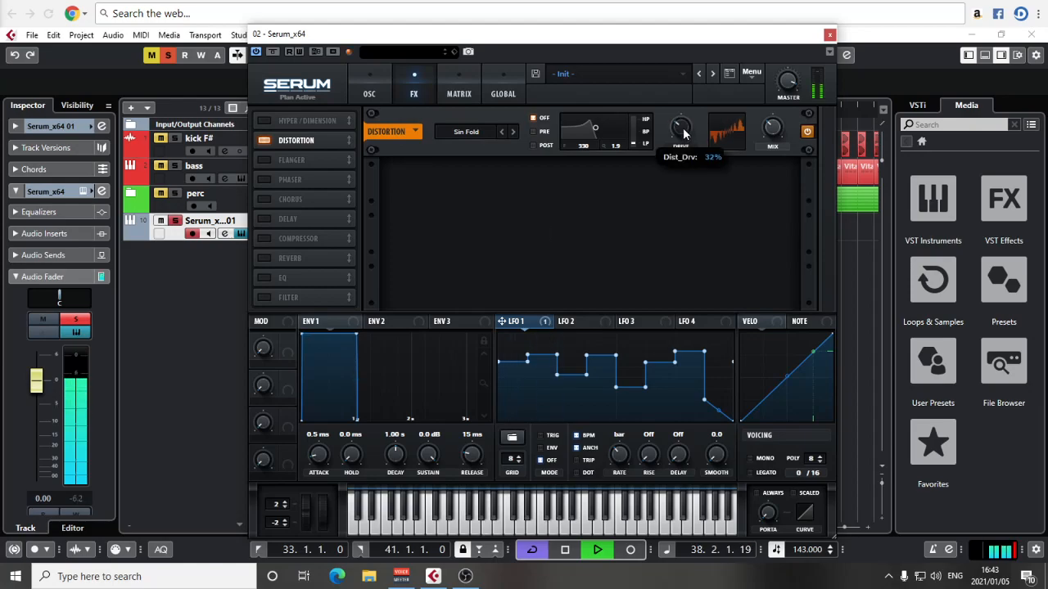
{"action": "left_click_drag", "start_coordinate": [683, 129], "coordinate": [682, 123]}
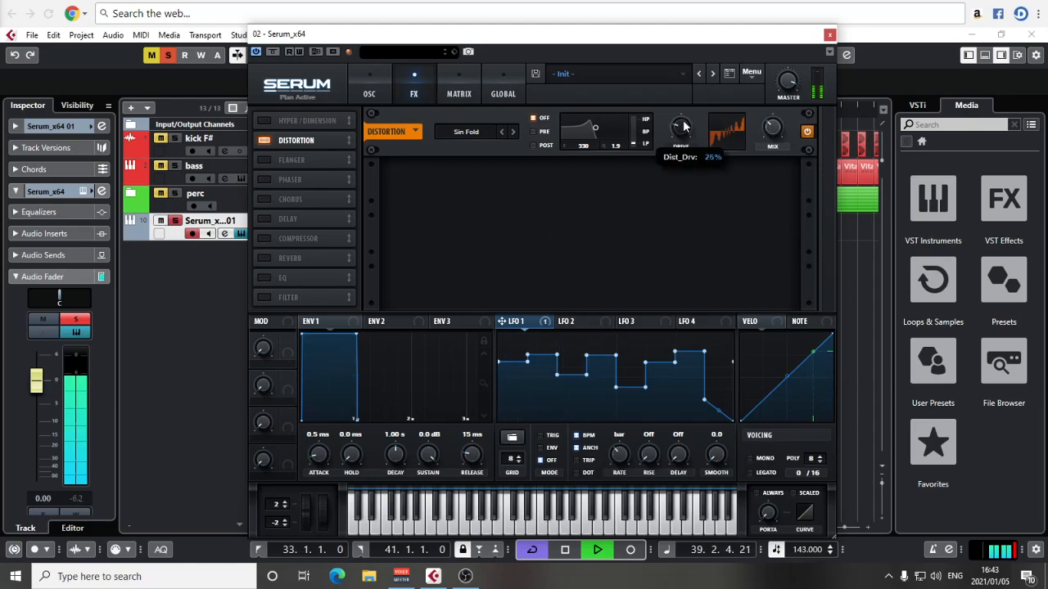
{"action": "left_click_drag", "start_coordinate": [776, 131], "coordinate": [777, 119]}
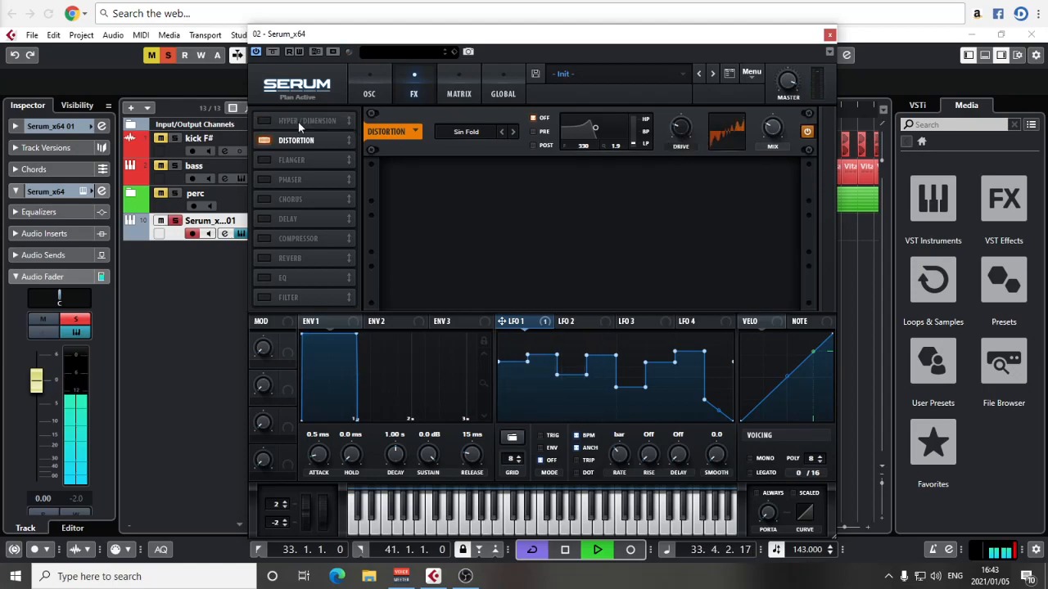
Step: Enable a multiband compressor placed directly after the distortion and lower its threshold slightly
{"action": "left_click", "coordinate": [263, 237]}
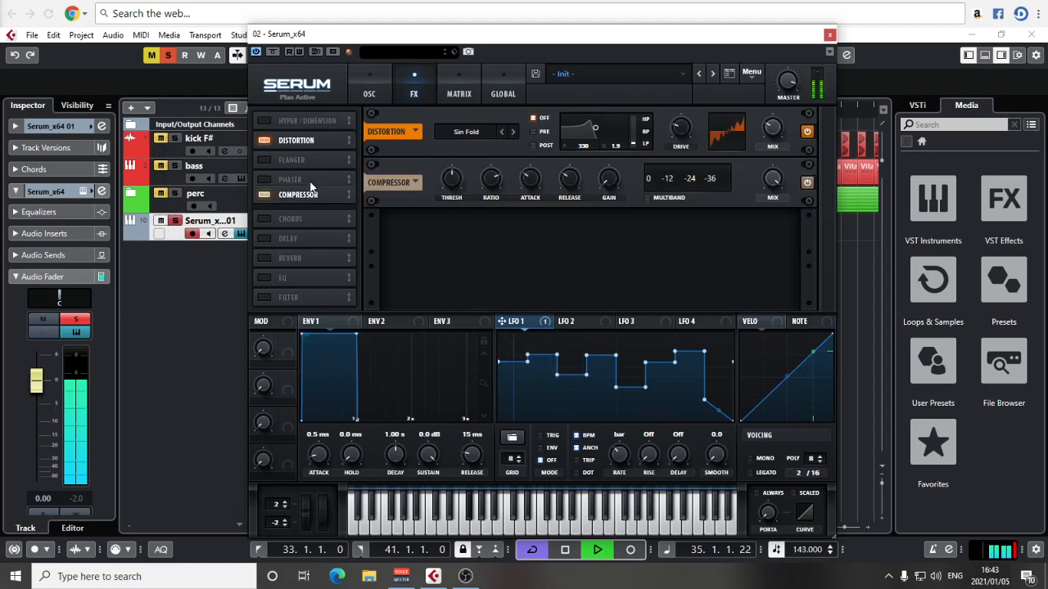
{"action": "left_click", "coordinate": [647, 198]}
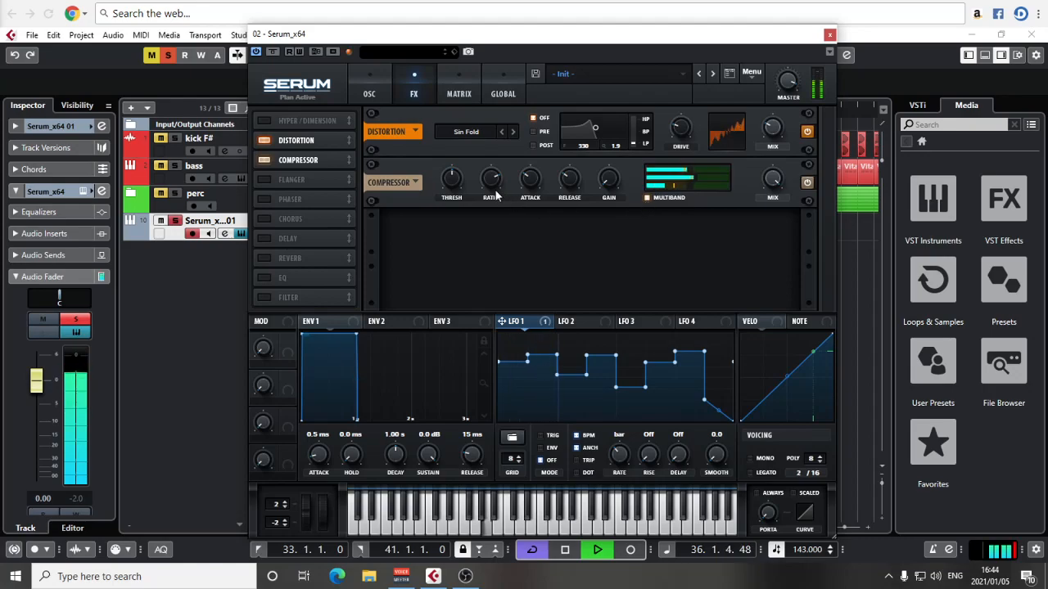
{"action": "mouse_move", "coordinate": [456, 196]}
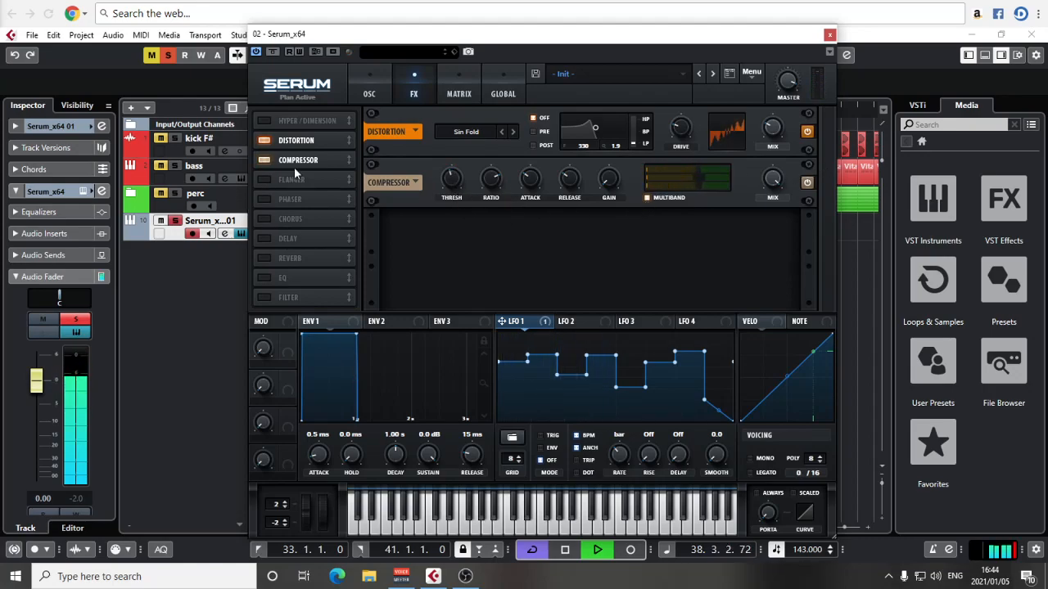
Step: Enable the Reverb effect and set it to Plate mode
{"action": "left_click", "coordinate": [264, 258]}
{"action": "left_click", "coordinate": [439, 229]}
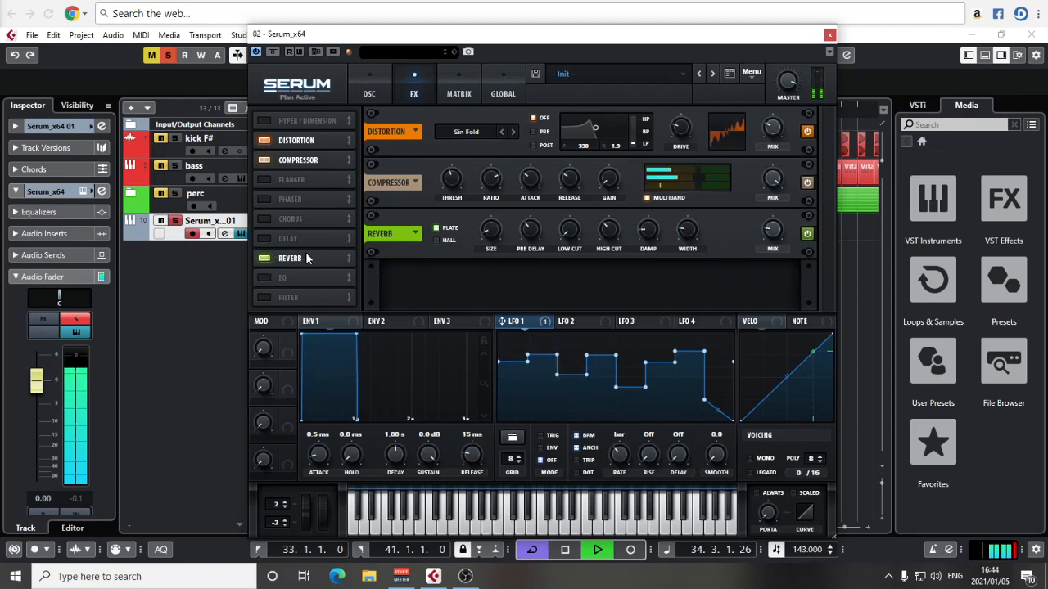
Step: Enable the Filter effect, place it directly after the compressor and set its type to Formant-I
{"action": "key", "text": "space"}
{"action": "left_click", "coordinate": [263, 297]}
{"action": "left_click_drag", "start_coordinate": [293, 301], "coordinate": [300, 181]}
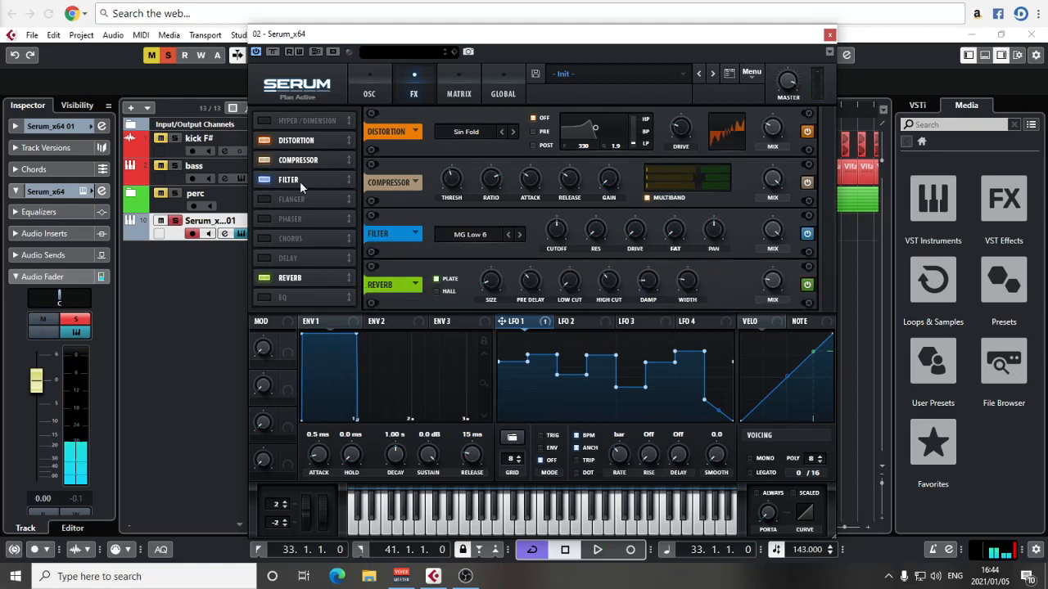
{"action": "left_click", "coordinate": [460, 236]}
{"action": "mouse_move", "coordinate": [515, 256]}
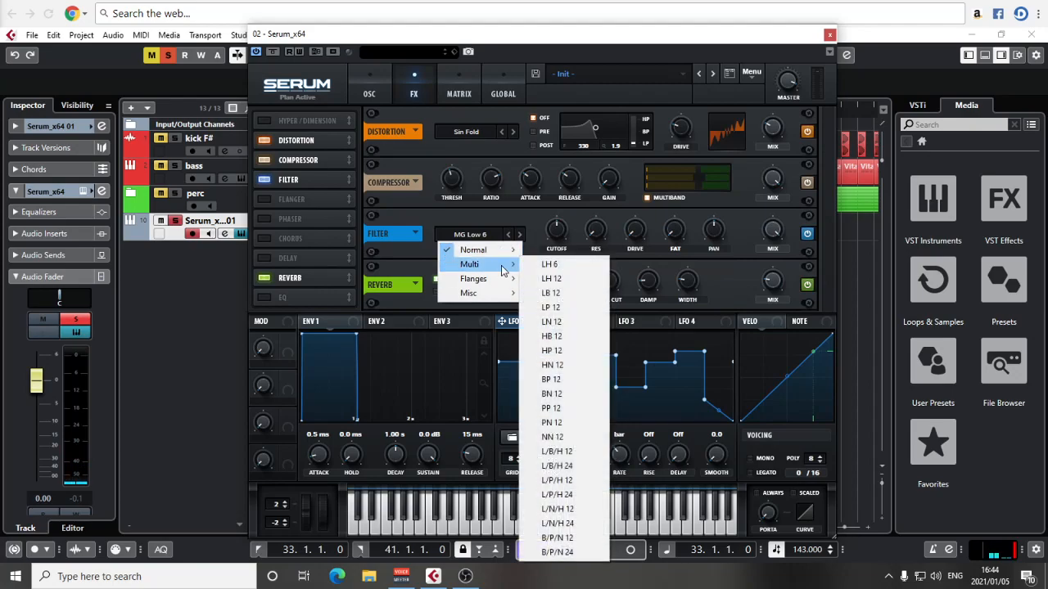
{"action": "mouse_move", "coordinate": [483, 293]}
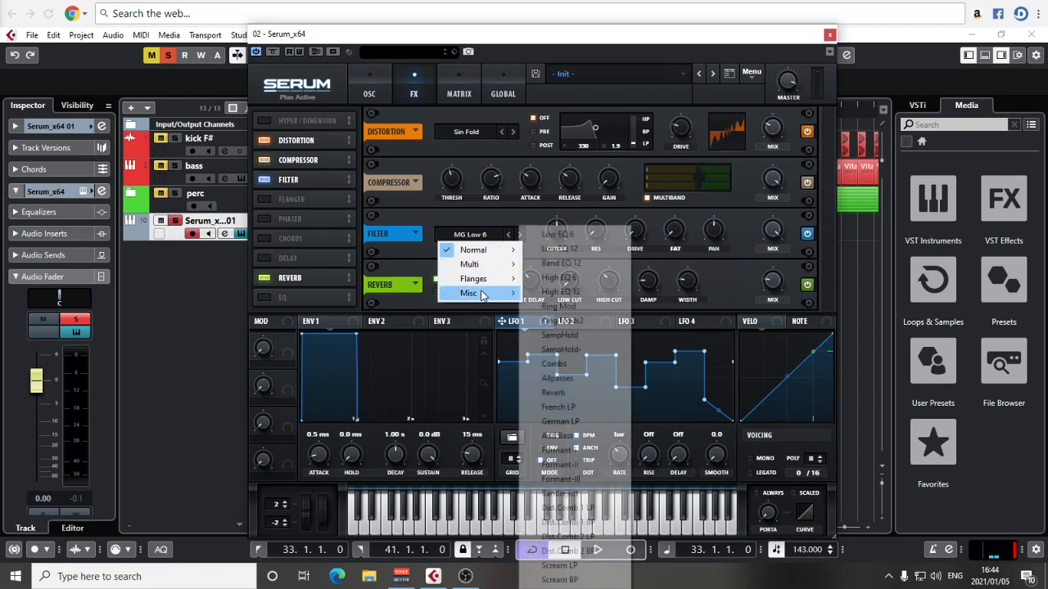
{"action": "left_click", "coordinate": [563, 451]}
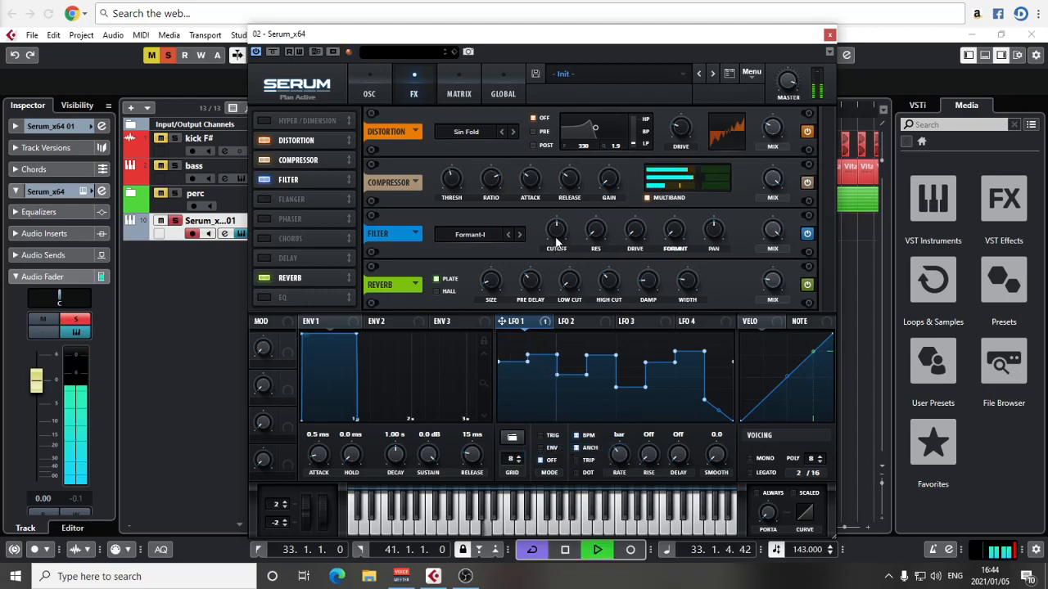
Step: Lower the Formant-I filter's cutoff to 8 Hz and assign Macro 1 to it, testing the macro during playback
{"action": "mouse_move", "coordinate": [556, 229]}
{"action": "left_click_drag", "start_coordinate": [558, 233], "coordinate": [556, 196]}
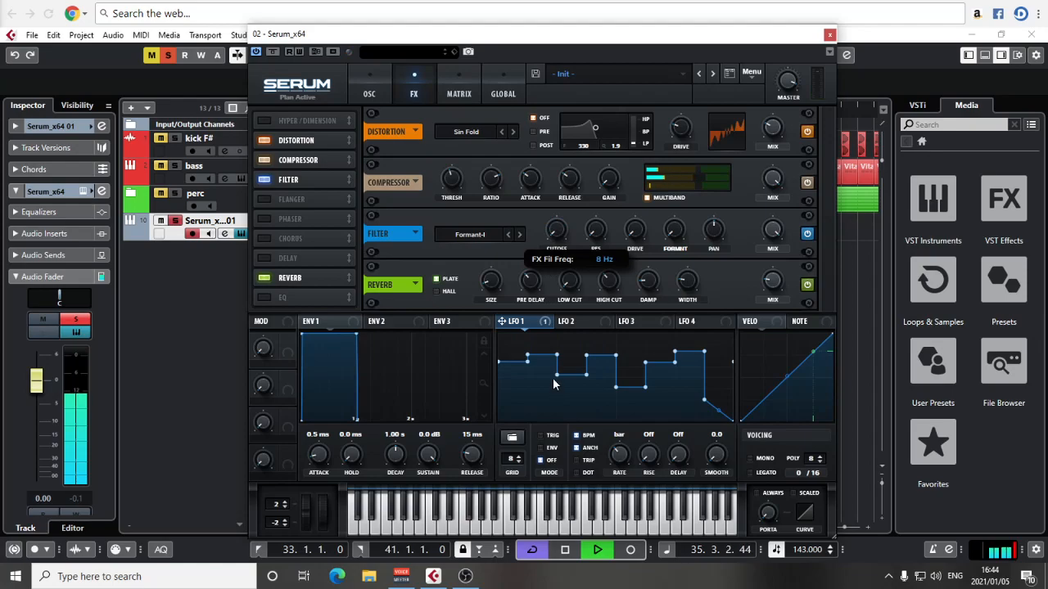
{"action": "left_click_drag", "start_coordinate": [552, 391], "coordinate": [559, 232]}
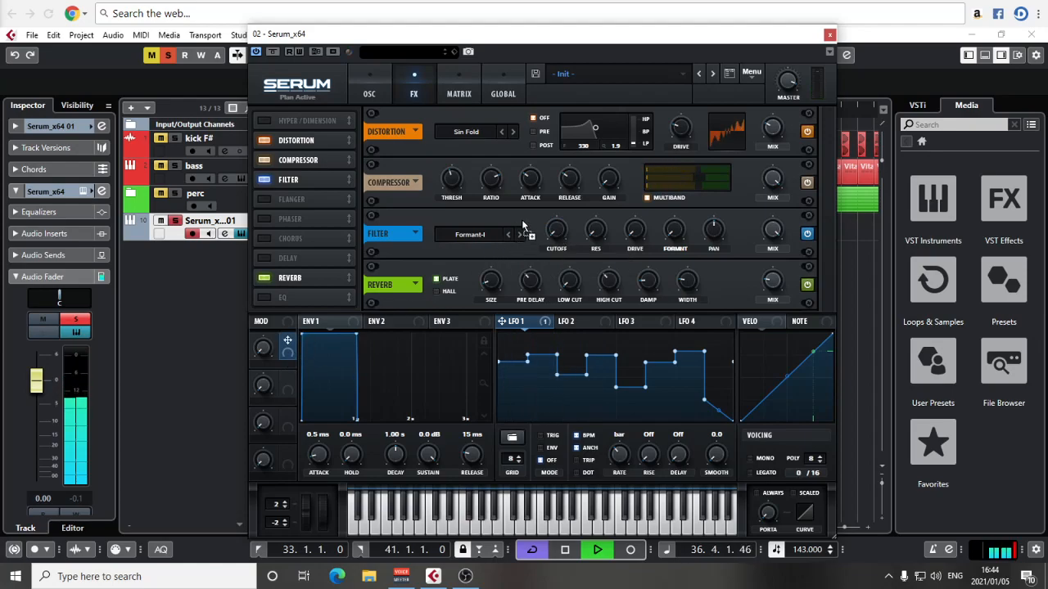
{"action": "left_click_drag", "start_coordinate": [555, 233], "coordinate": [556, 232]}
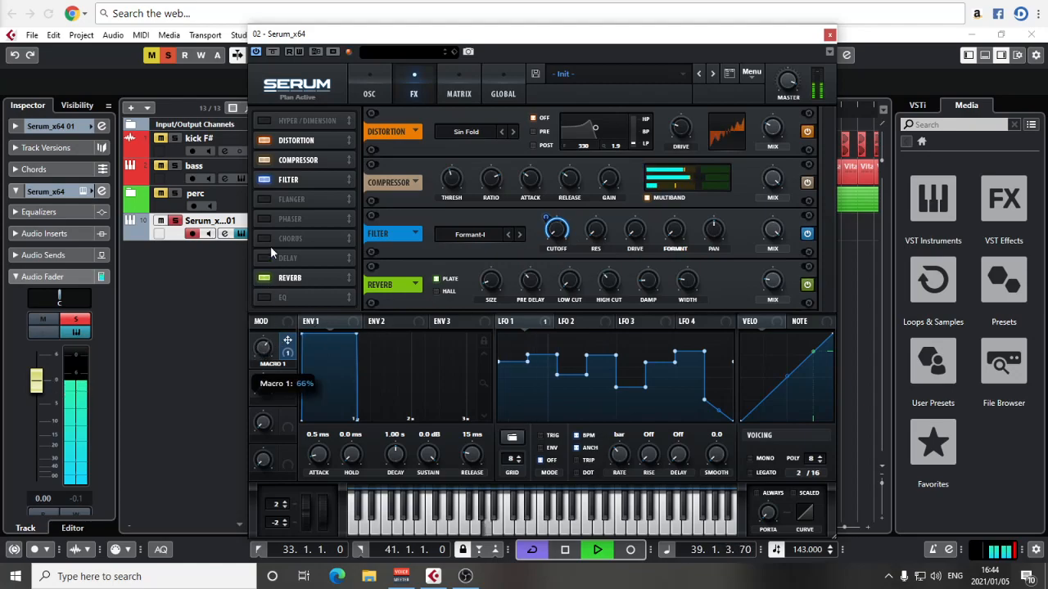
{"action": "left_click_drag", "start_coordinate": [259, 383], "coordinate": [262, 323]}
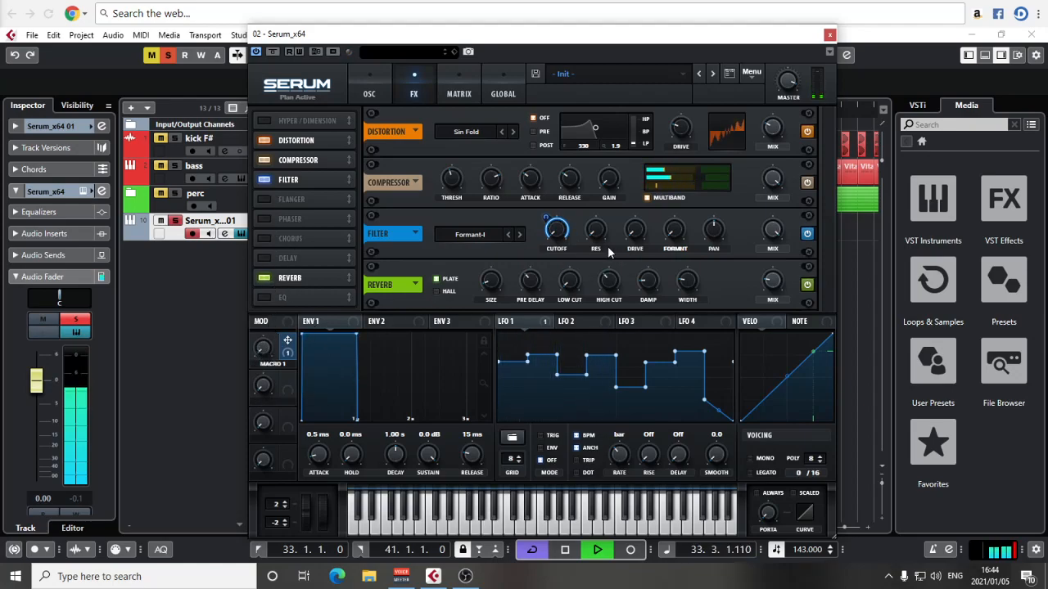
Step: Set the Formant-I filter's mix to 0% and assign Macro 1 to it, then sweep the macro and return it to 0%
{"action": "left_click_drag", "start_coordinate": [265, 353], "coordinate": [284, 364]}
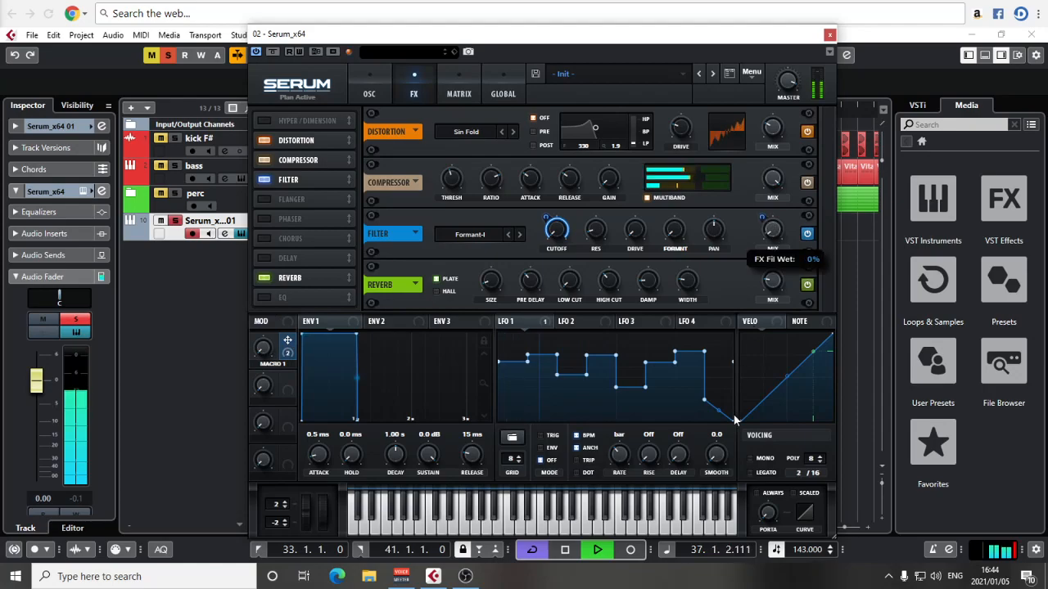
{"action": "mouse_move", "coordinate": [763, 218]}
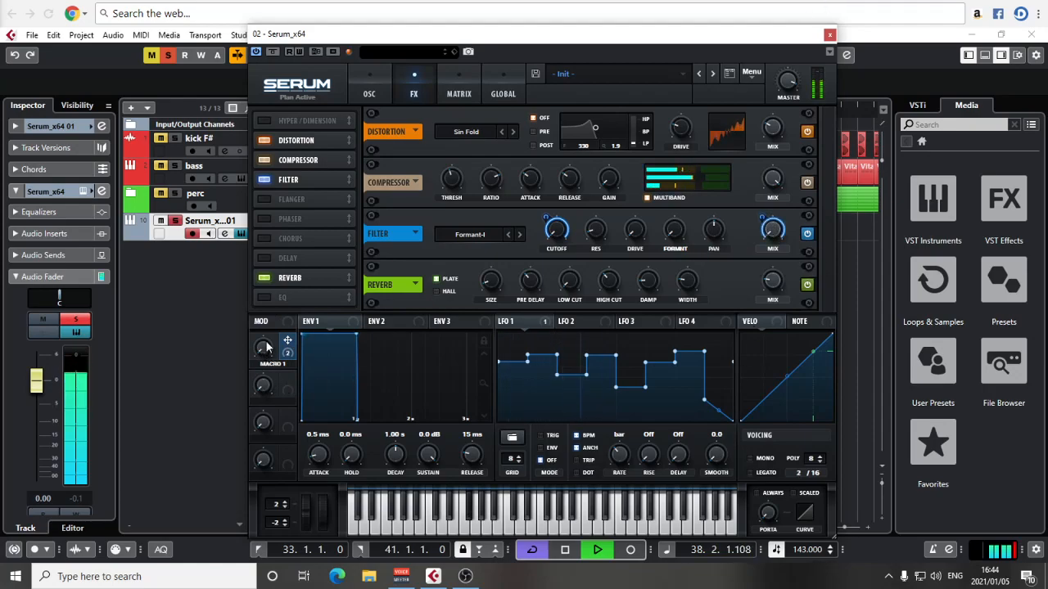
{"action": "mouse_move", "coordinate": [264, 352]}
{"action": "left_click_drag", "start_coordinate": [270, 342], "coordinate": [270, 323]}
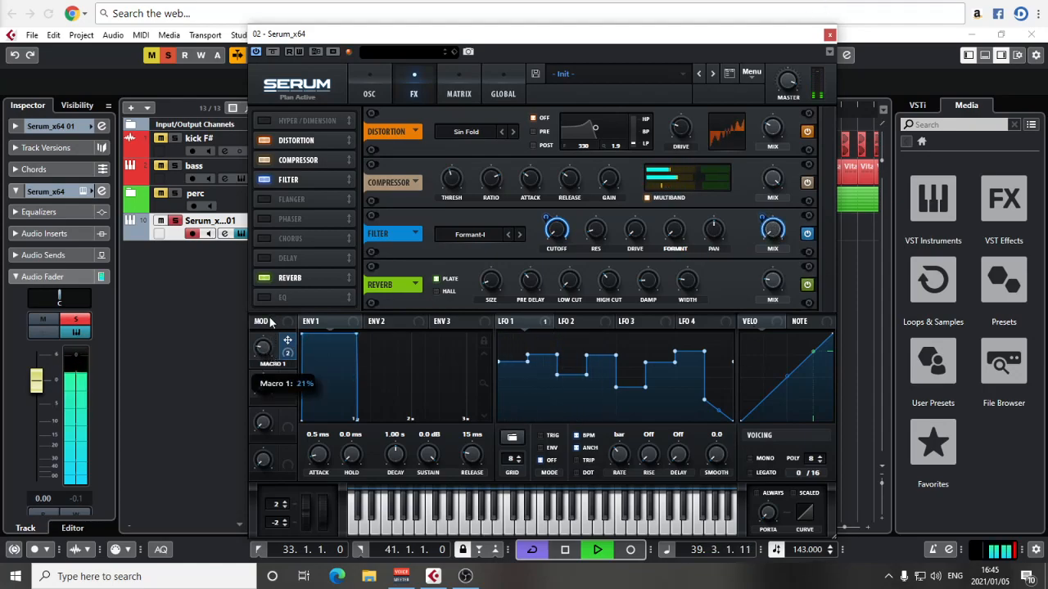
{"action": "left_click_drag", "start_coordinate": [278, 278], "coordinate": [280, 250]}
{"action": "left_click_drag", "start_coordinate": [273, 323], "coordinate": [280, 236]}
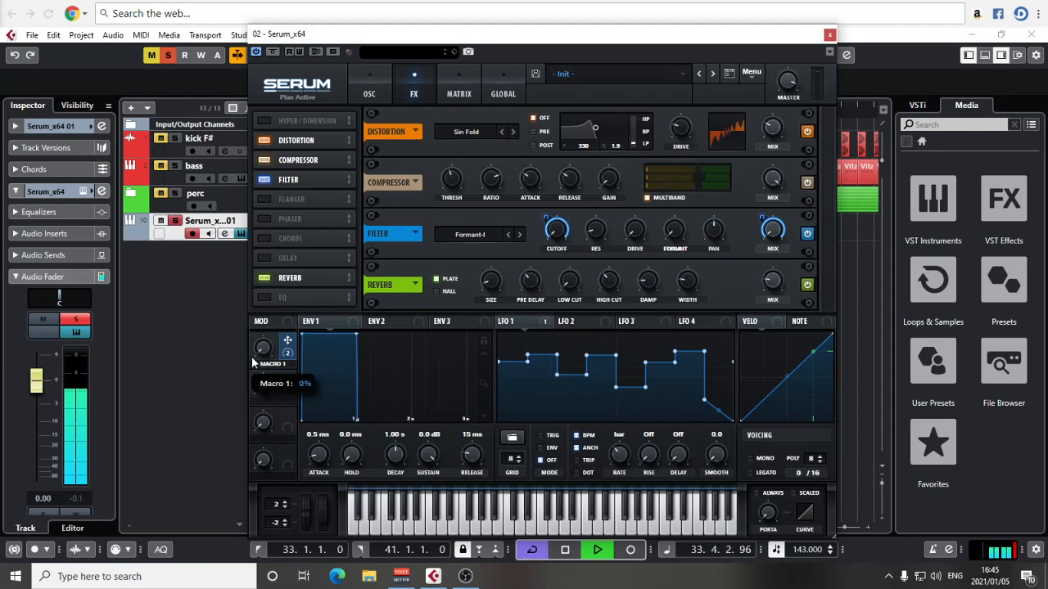
Step: Enable the Delay effect with linked 1/8 dotted times in ping-pong mode
{"action": "key", "text": "space"}
{"action": "left_click", "coordinate": [265, 258]}
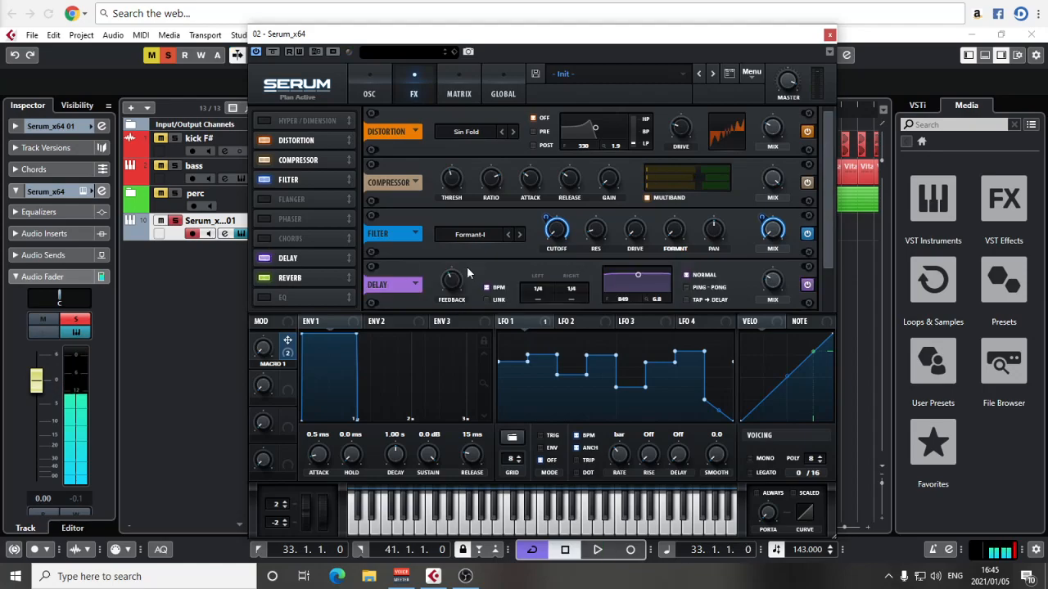
{"action": "left_click", "coordinate": [506, 300]}
{"action": "left_click_drag", "start_coordinate": [537, 288], "coordinate": [537, 293]}
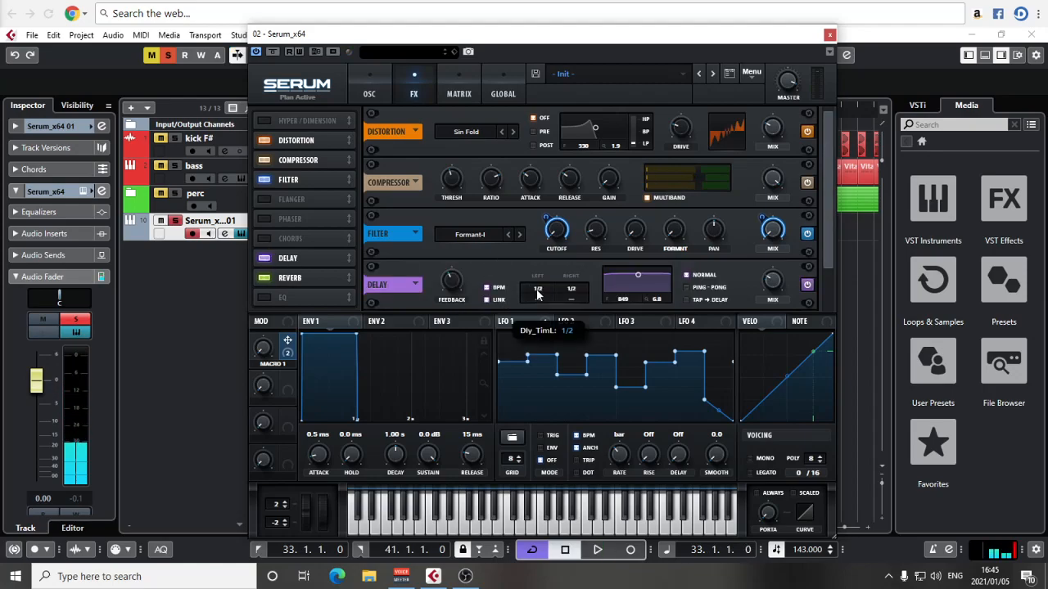
{"action": "left_click", "coordinate": [688, 288]}
Step: Narrow the delay's filter to about 1709 Hz with a Q of about 2.2 while the loop plays
{"action": "key", "text": "space"}
{"action": "left_click_drag", "start_coordinate": [638, 274], "coordinate": [642, 288]}
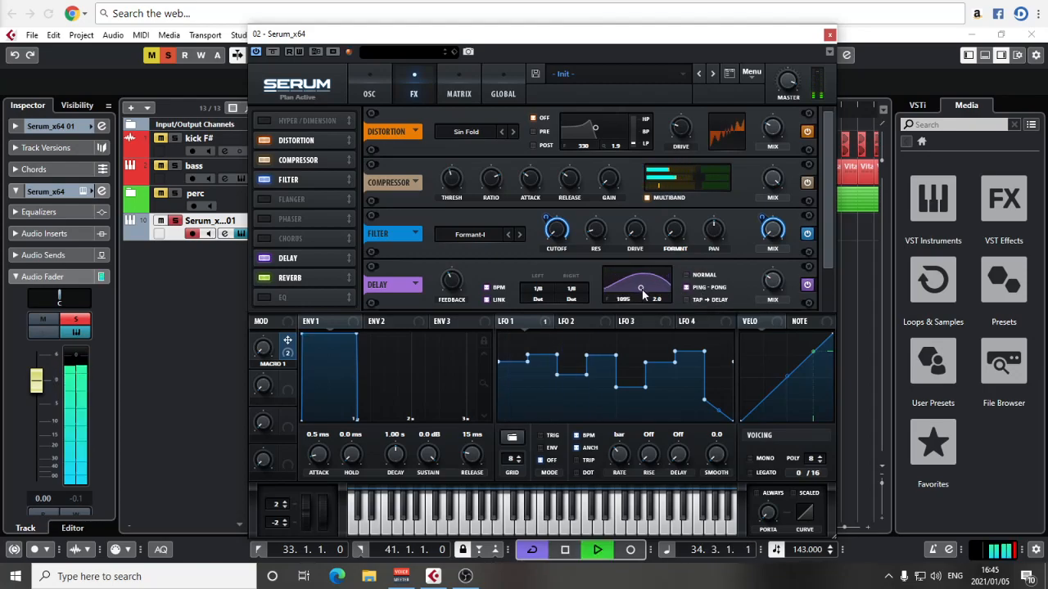
{"action": "left_click_drag", "start_coordinate": [642, 289], "coordinate": [645, 288]}
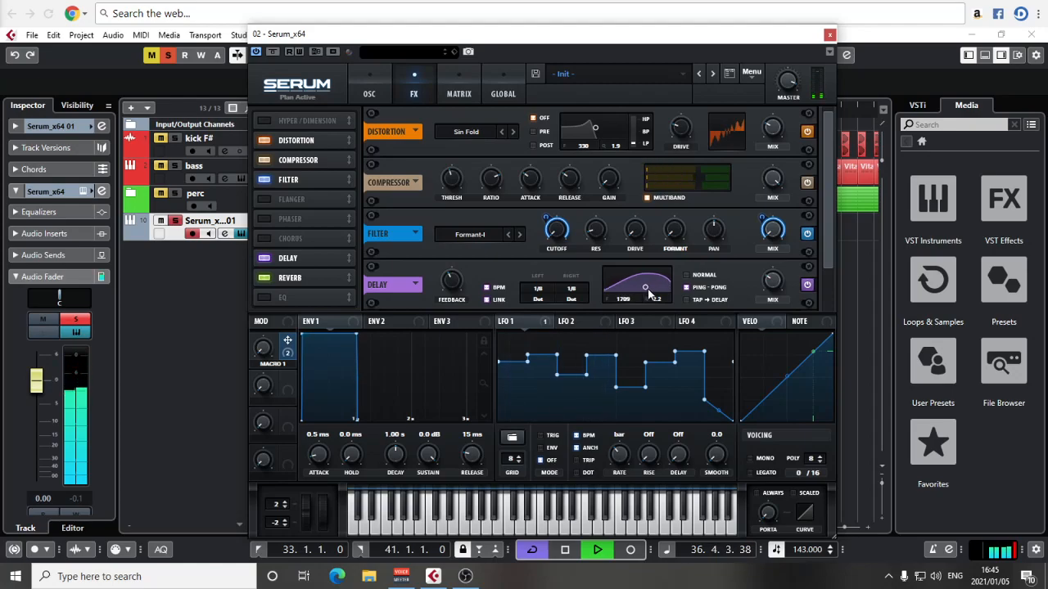
Step: Adjust the cutoff of the Band 24 filter by ear and return to the effects chain
{"action": "left_click", "coordinate": [369, 87]}
{"action": "mouse_move", "coordinate": [759, 249]}
{"action": "left_mouse_down"}
{"action": "mouse_move", "coordinate": [757, 266]}
{"action": "mouse_move", "coordinate": [757, 242]}
{"action": "mouse_move", "coordinate": [753, 256]}
{"action": "left_mouse_up"}
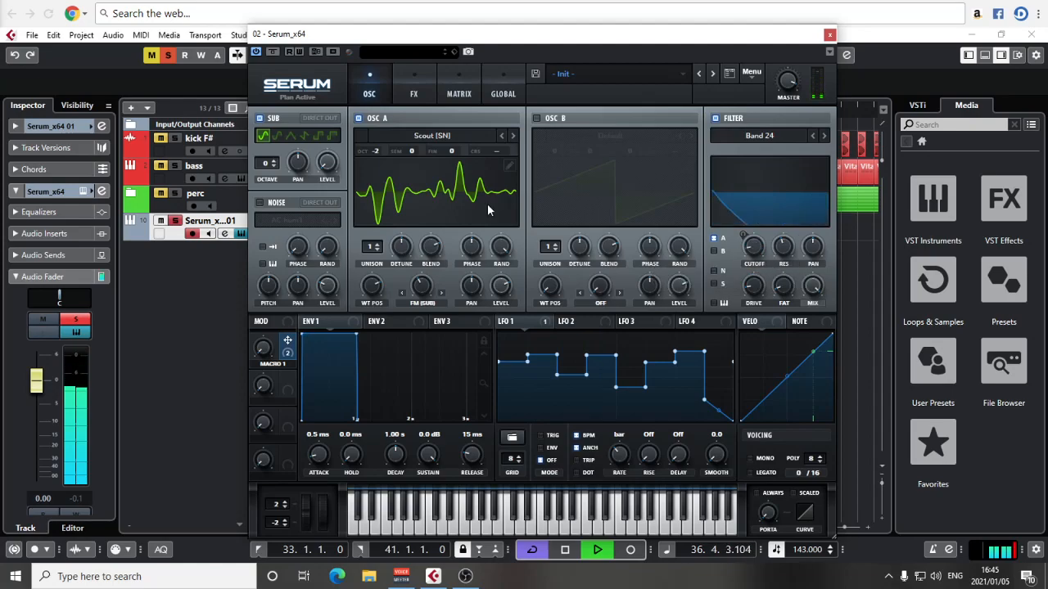
{"action": "left_click", "coordinate": [413, 86]}
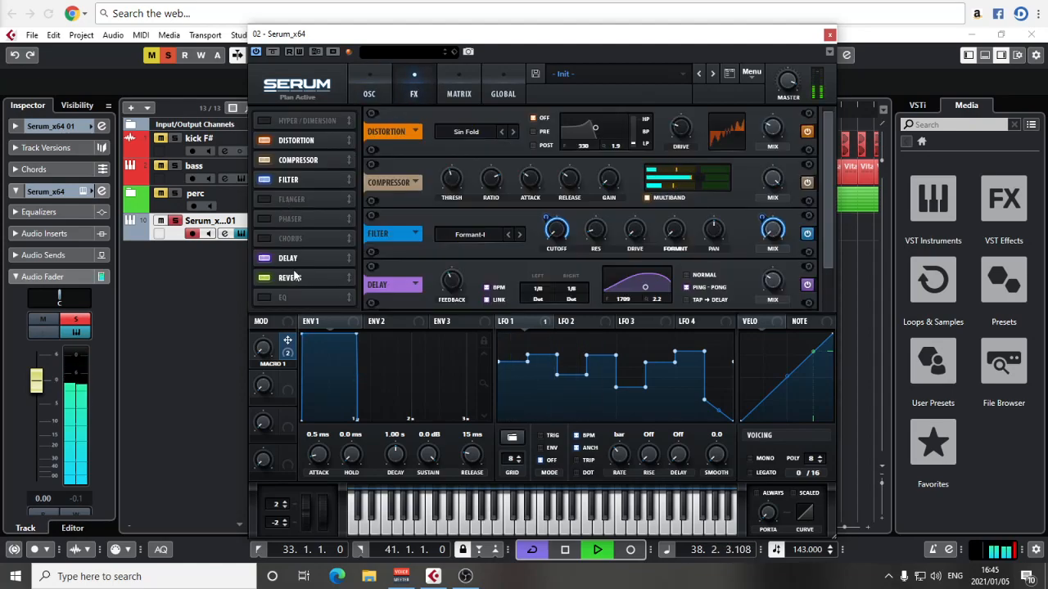
Step: Clear all track mutes and solos, reset the Serum track's peak meter and play the full loop
{"action": "key", "text": "space"}
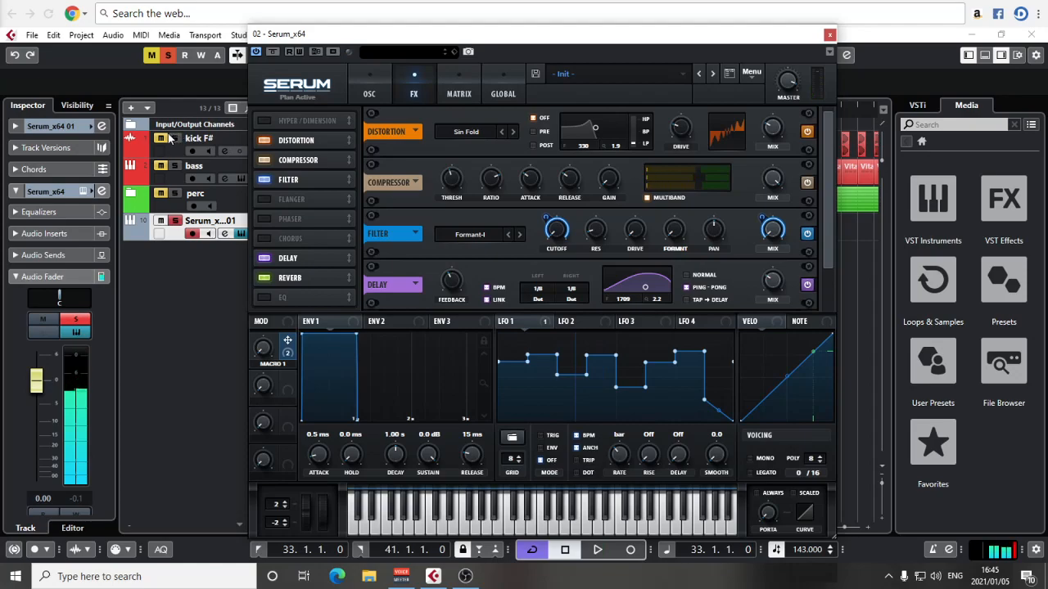
{"action": "left_click", "coordinate": [168, 56]}
{"action": "left_click", "coordinate": [74, 495]}
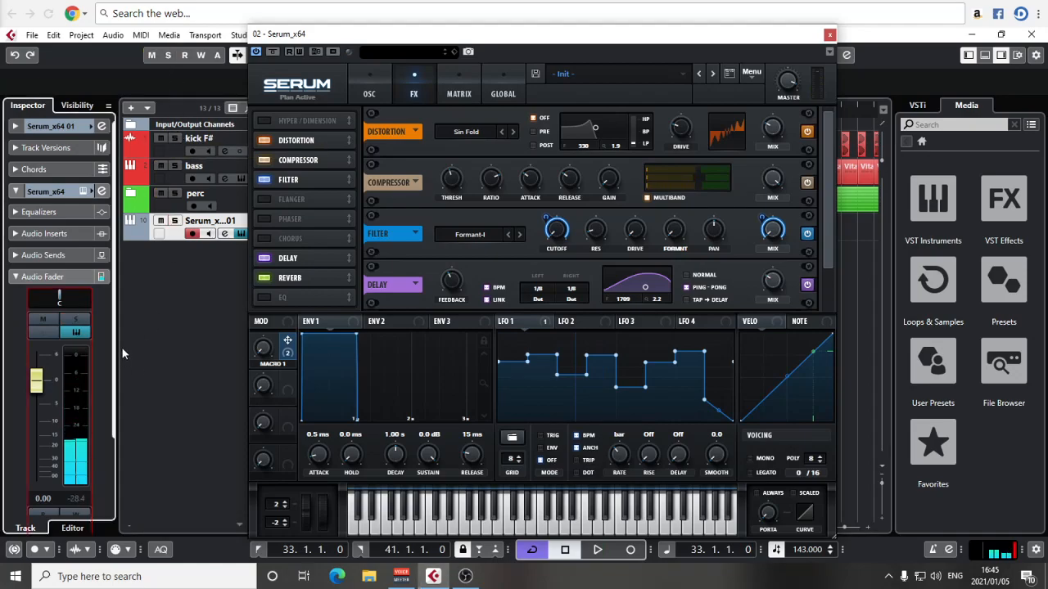
{"action": "key", "text": "space"}
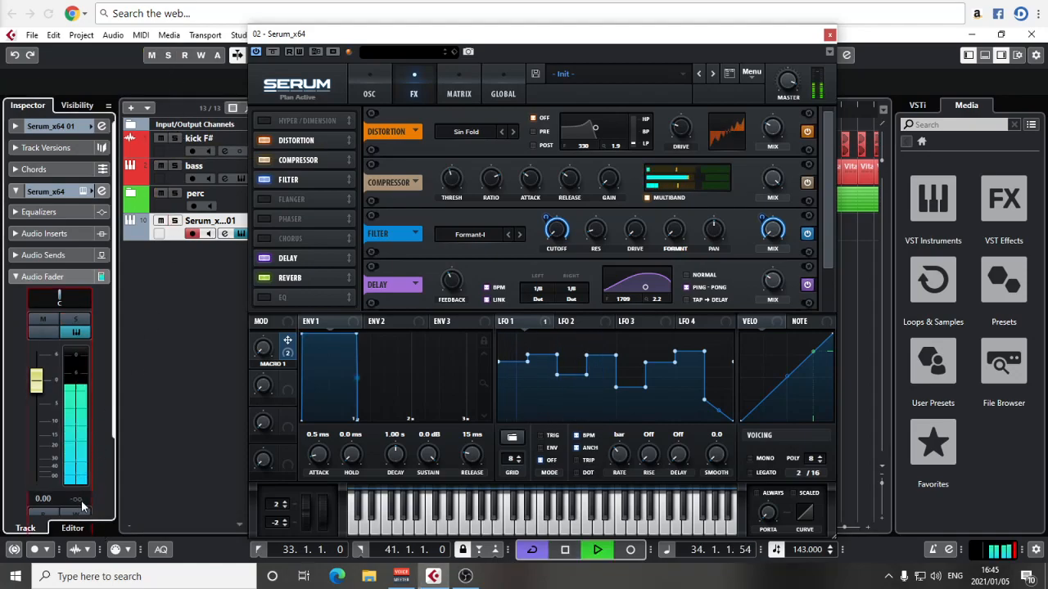
Step: Readjust the Band 24 filter's cutoff in the full mix and lower the Serum track's fader to -7.13 dB
{"action": "left_click", "coordinate": [383, 84]}
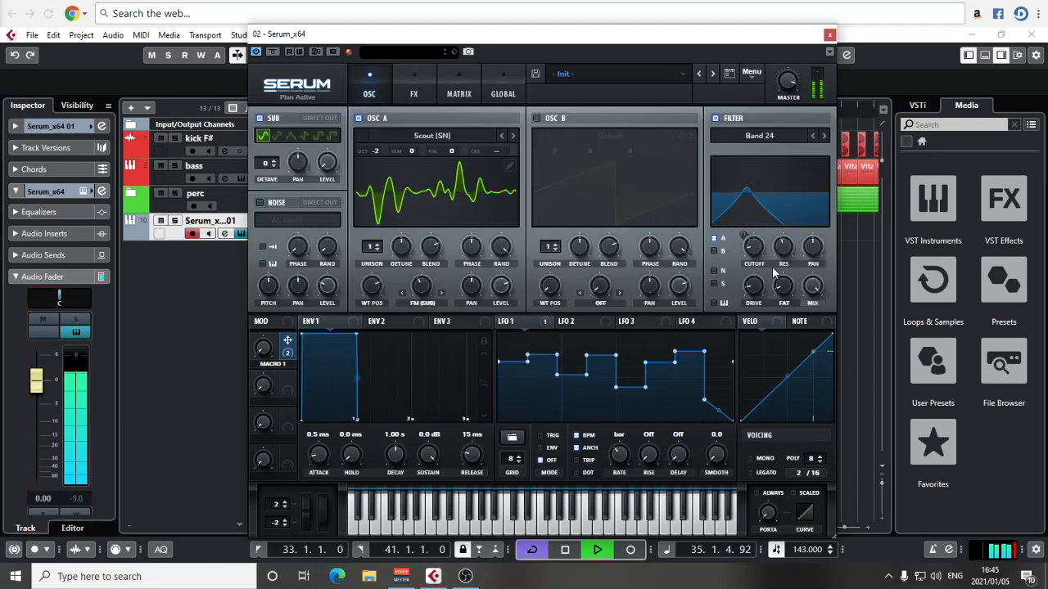
{"action": "left_click_drag", "start_coordinate": [758, 242], "coordinate": [755, 264]}
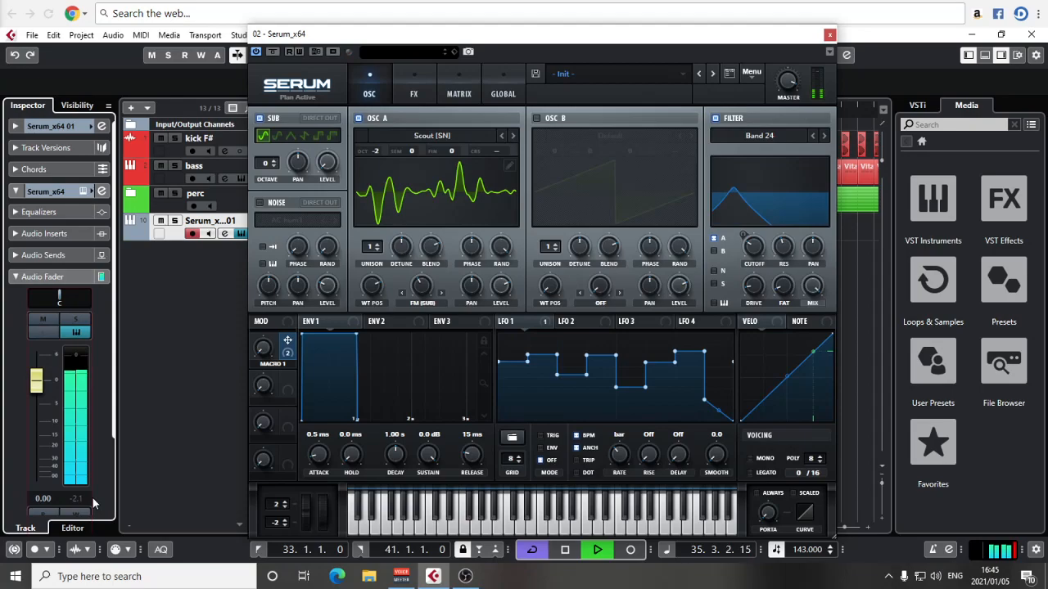
{"action": "left_click_drag", "start_coordinate": [36, 380], "coordinate": [49, 415]}
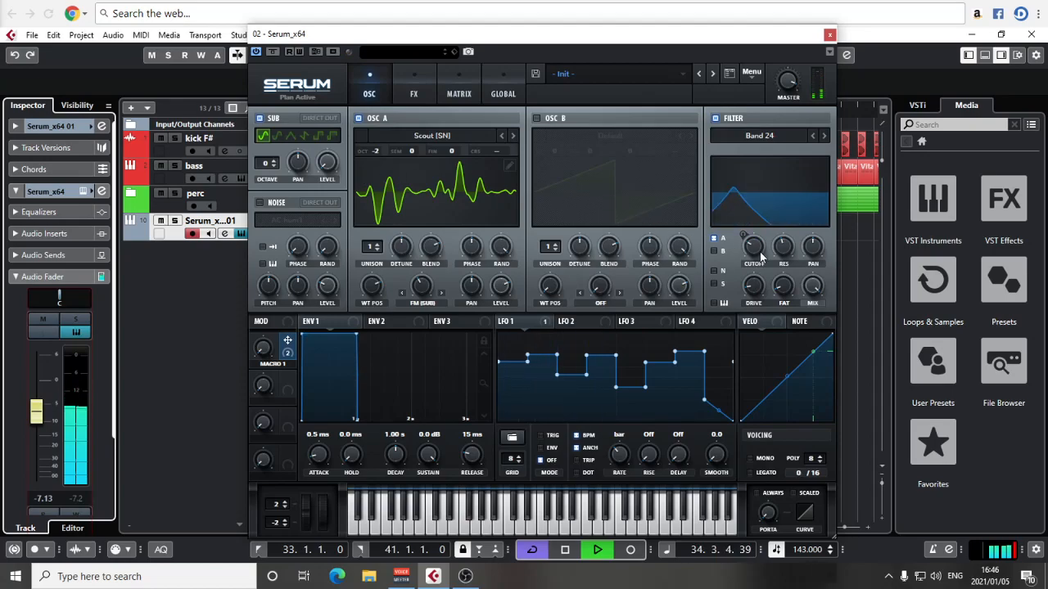
Step: Fine-tune the Band 24 filter's cutoff against the full loop, checking the effects chain in between
{"action": "mouse_move", "coordinate": [759, 229]}
{"action": "left_click_drag", "start_coordinate": [758, 237], "coordinate": [745, 261]}
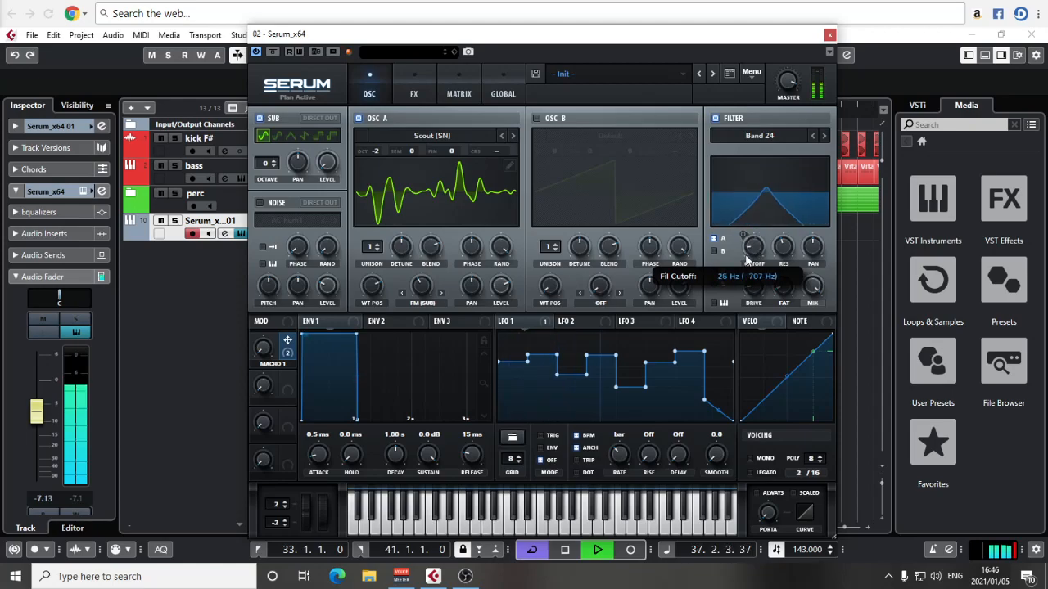
{"action": "left_click", "coordinate": [414, 88]}
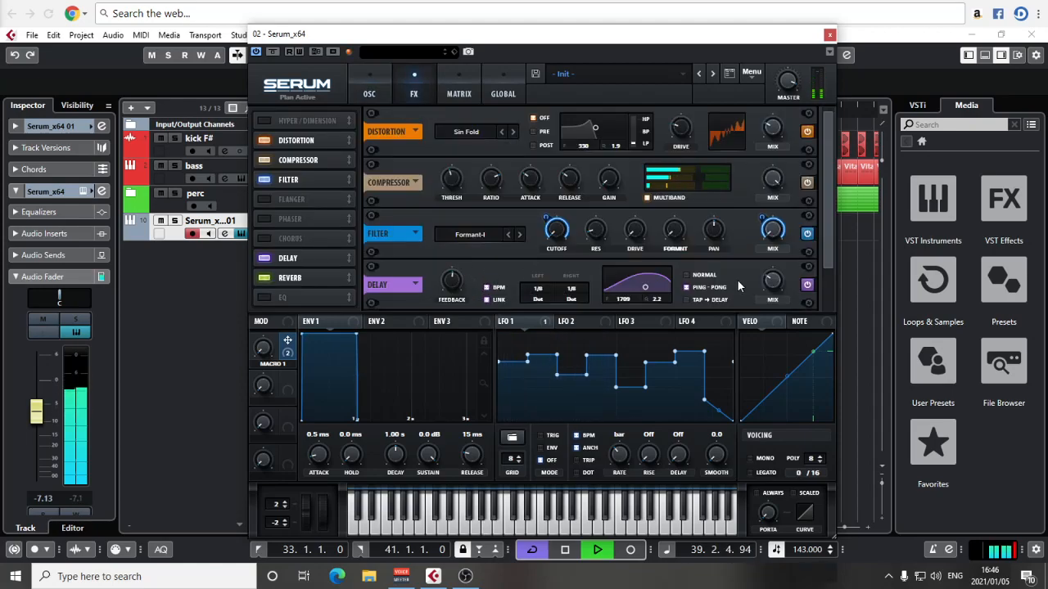
{"action": "left_click", "coordinate": [375, 91]}
{"action": "key", "text": "space"}
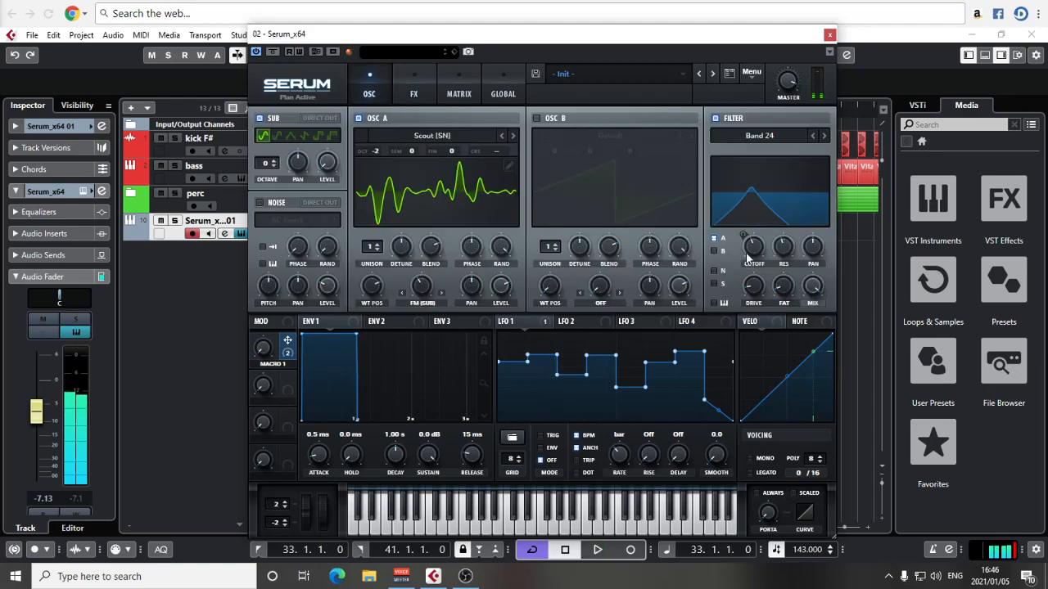
{"action": "key", "text": "space"}
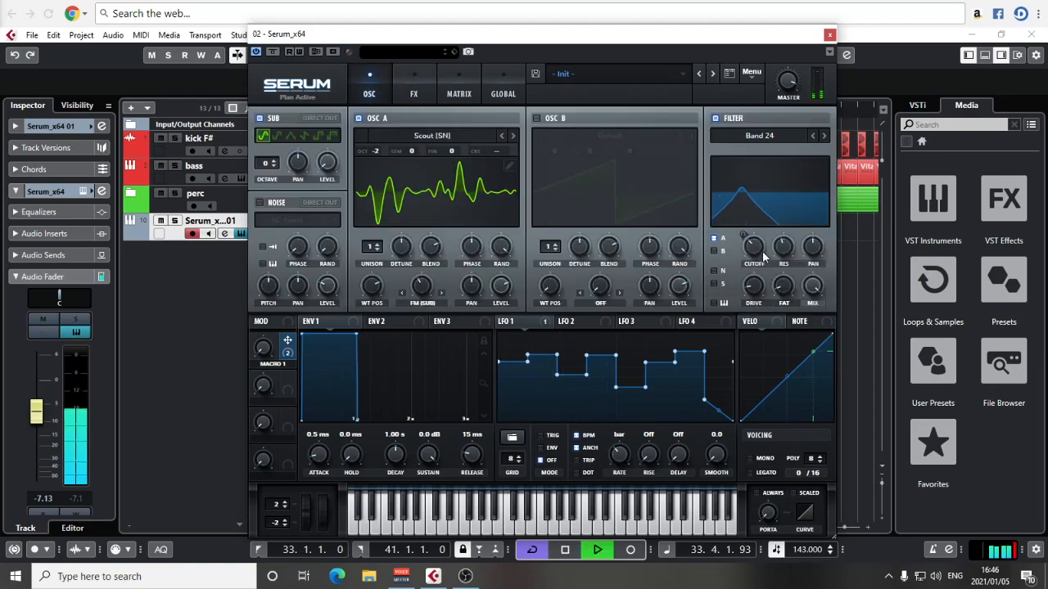
{"action": "mouse_move", "coordinate": [757, 250]}
{"action": "left_mouse_down"}
{"action": "mouse_move", "coordinate": [758, 182]}
{"action": "mouse_move", "coordinate": [749, 235]}
{"action": "left_mouse_up"}
Step: Solo the Serum track and shape Env 1 with a sustain of -40.6 dB and a decay of 48 ms
{"action": "key", "text": "space"}
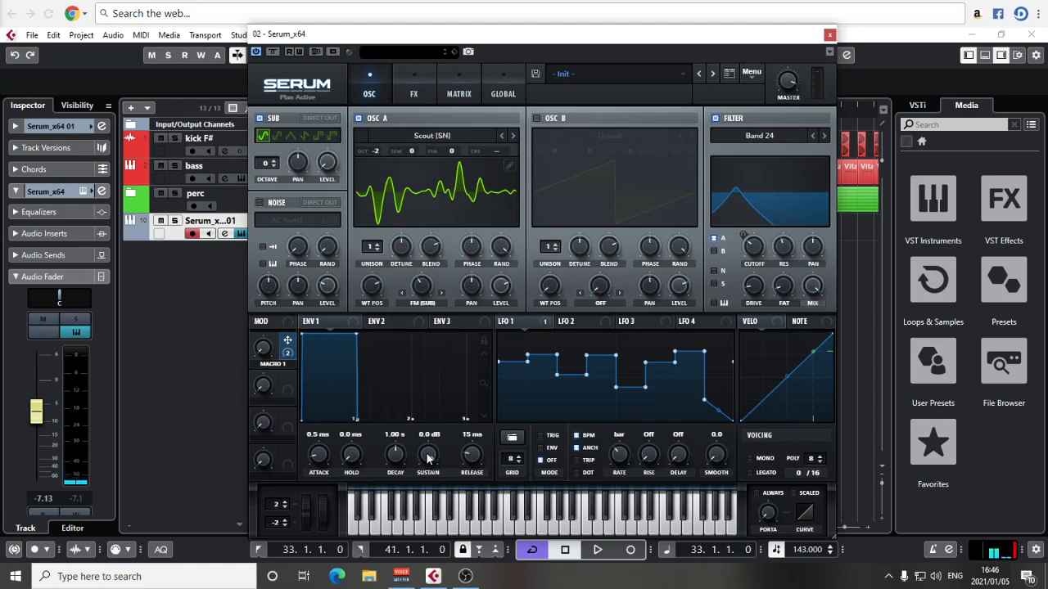
{"action": "left_click", "coordinate": [174, 221]}
{"action": "left_click_drag", "start_coordinate": [424, 467], "coordinate": [432, 470]}
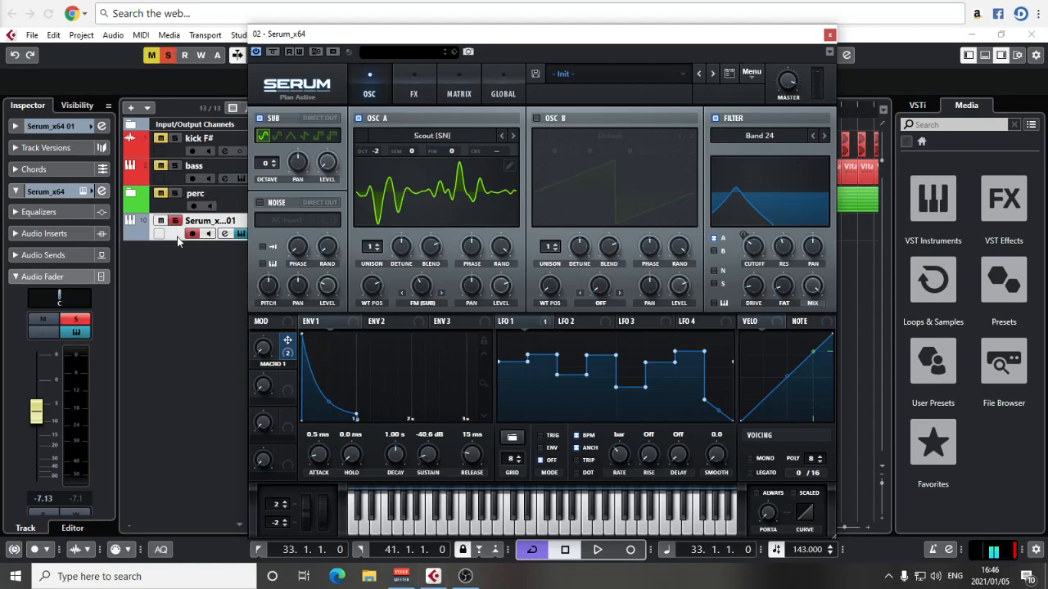
{"action": "key", "text": "space"}
{"action": "left_click_drag", "start_coordinate": [395, 455], "coordinate": [390, 491]}
{"action": "left_click", "coordinate": [414, 85]}
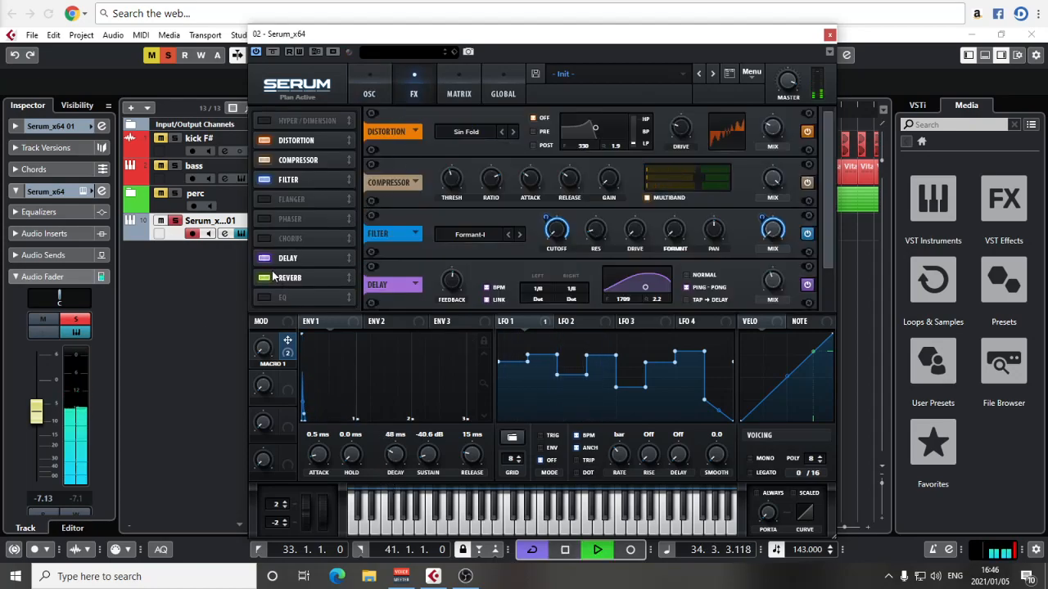
{"action": "left_click", "coordinate": [369, 85]}
Step: Set the Env 1 decay to 108 ms and assign Macro 2 to both its decay and sustain, with a sustain amount of about 26
{"action": "mouse_move", "coordinate": [397, 464]}
{"action": "left_mouse_down"}
{"action": "mouse_move", "coordinate": [403, 453]}
{"action": "mouse_move", "coordinate": [400, 463]}
{"action": "mouse_move", "coordinate": [387, 446]}
{"action": "mouse_move", "coordinate": [380, 465]}
{"action": "left_mouse_up"}
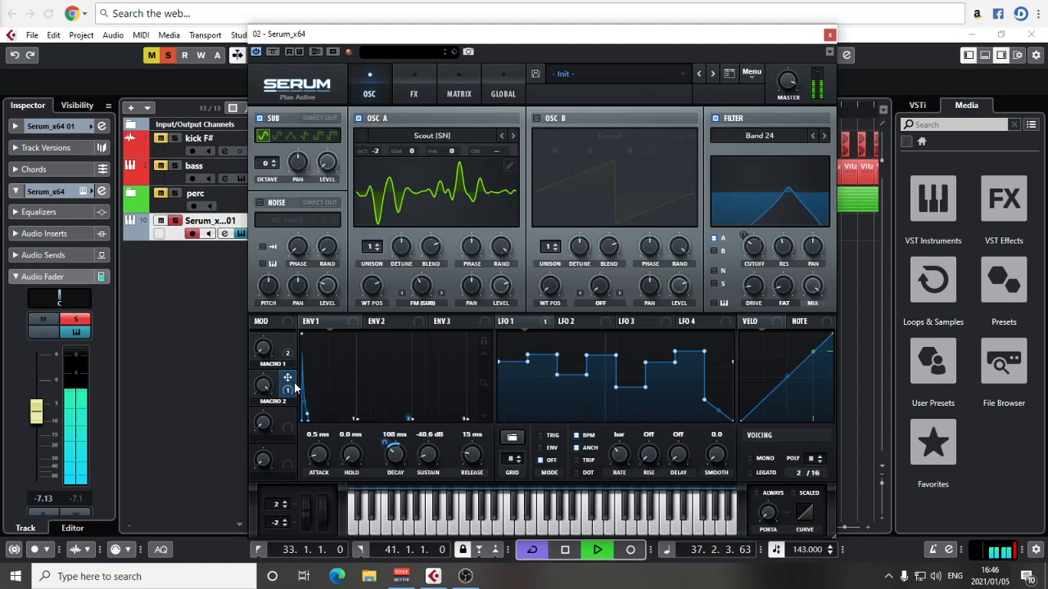
{"action": "left_click_drag", "start_coordinate": [386, 443], "coordinate": [387, 438]}
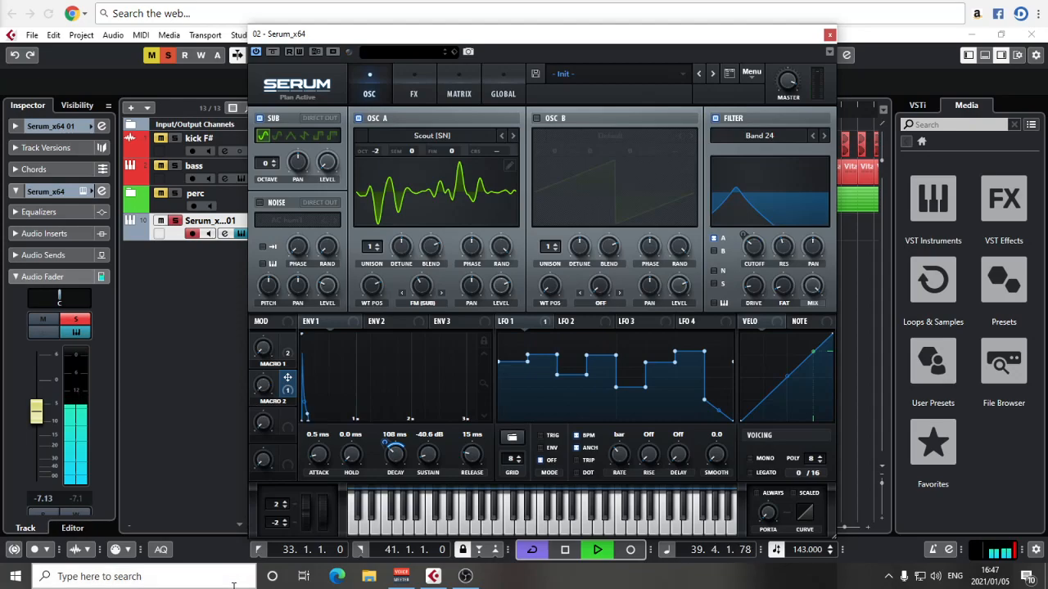
{"action": "left_click_drag", "start_coordinate": [258, 384], "coordinate": [265, 381]}
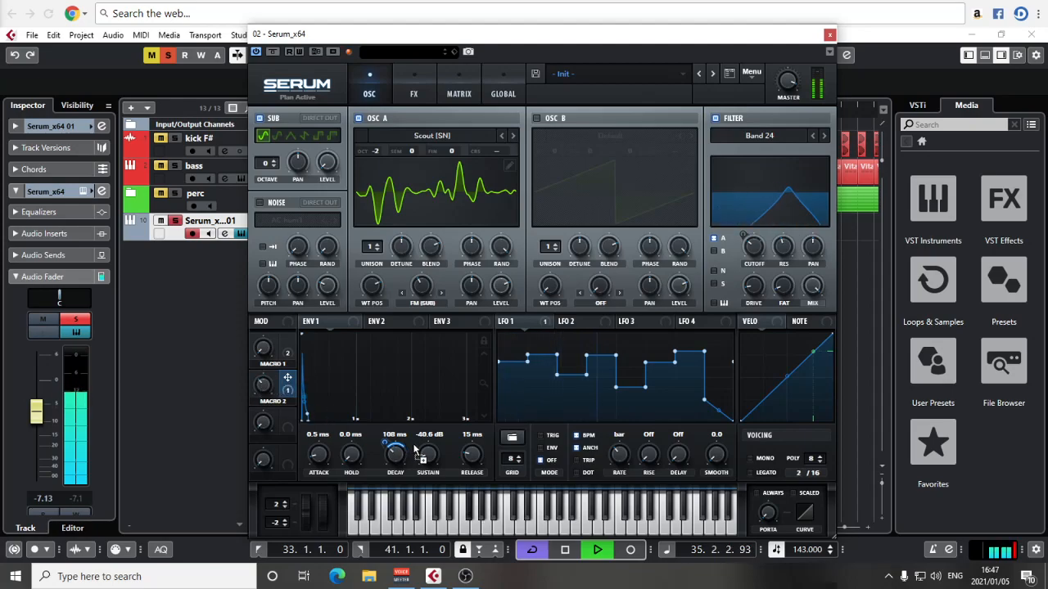
{"action": "left_click_drag", "start_coordinate": [419, 441], "coordinate": [410, 466]}
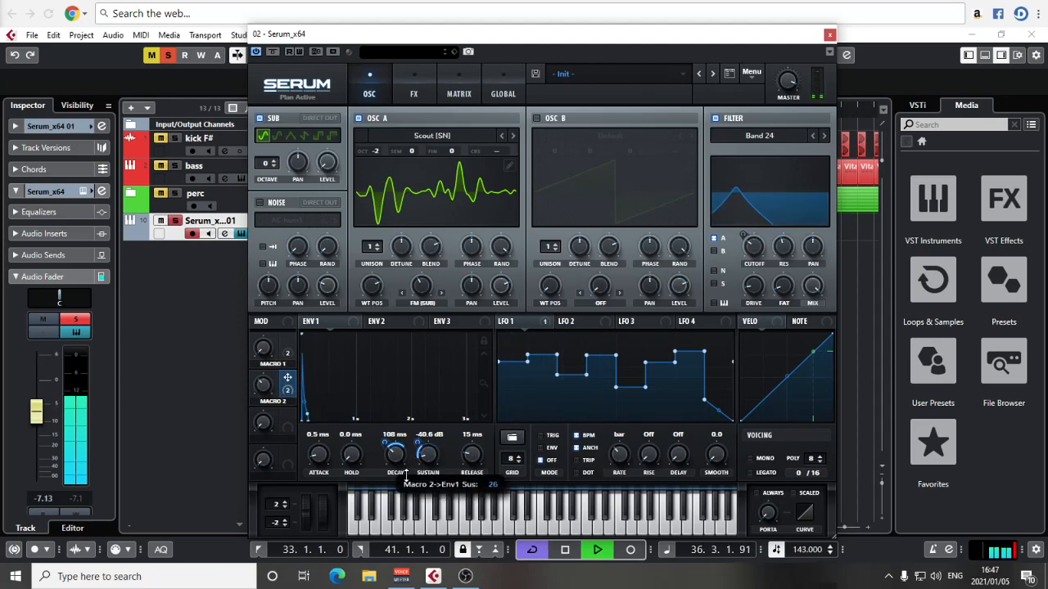
Step: Clear the Serum track's solo and sweep Macros 1 and 2, comparing their effect in solo and in the full mix
{"action": "left_click_drag", "start_coordinate": [263, 385], "coordinate": [257, 419]}
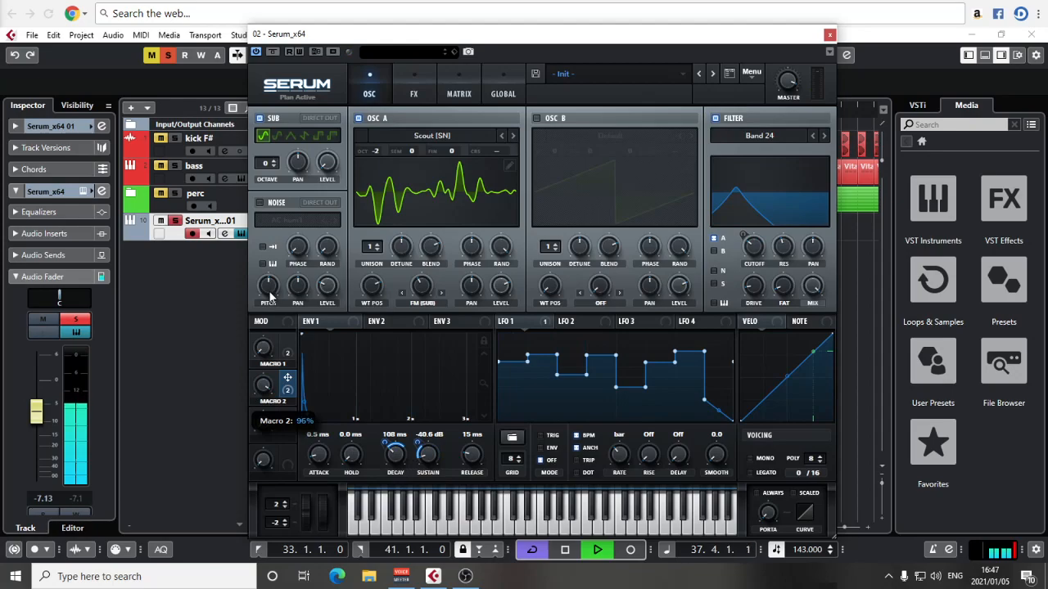
{"action": "mouse_move", "coordinate": [264, 393]}
{"action": "left_mouse_down"}
{"action": "mouse_move", "coordinate": [262, 411]}
{"action": "mouse_move", "coordinate": [268, 380]}
{"action": "left_mouse_up"}
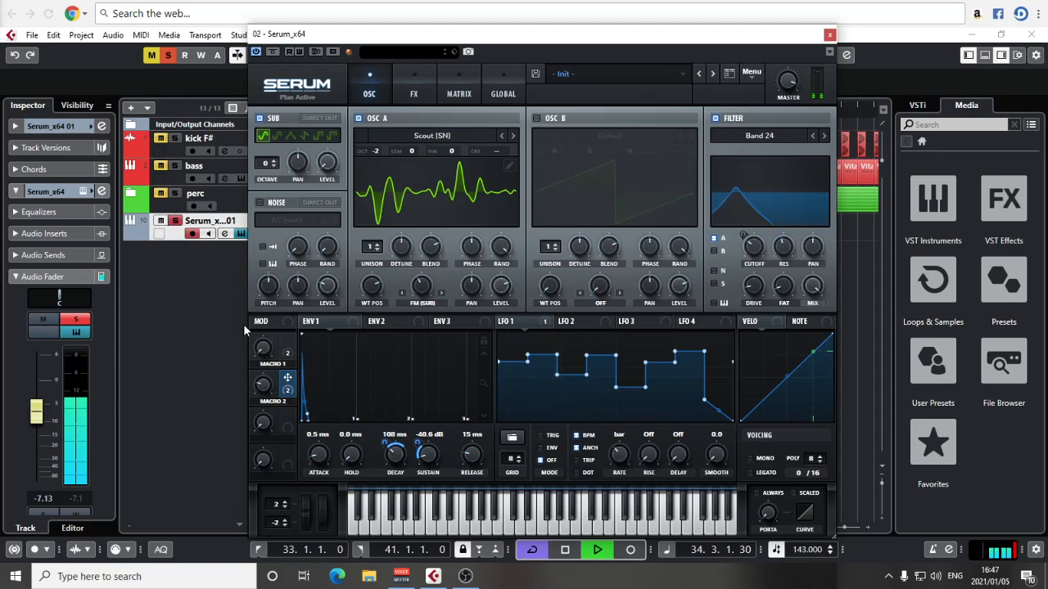
{"action": "left_click", "coordinate": [168, 56]}
{"action": "left_click_drag", "start_coordinate": [274, 411], "coordinate": [263, 380]}
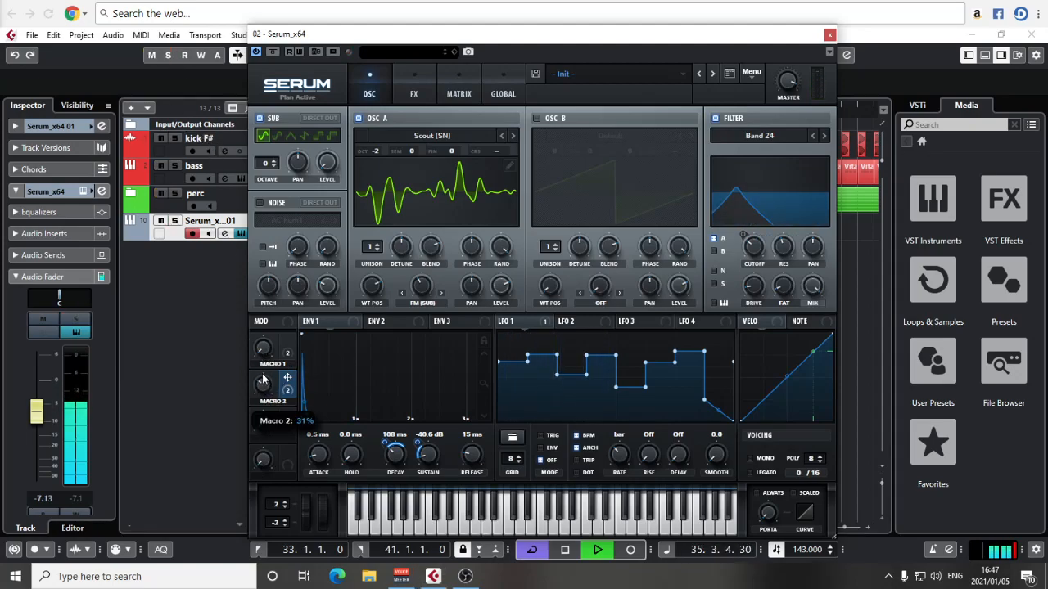
{"action": "left_click_drag", "start_coordinate": [264, 323], "coordinate": [263, 435]}
{"action": "left_click_drag", "start_coordinate": [265, 354], "coordinate": [257, 422]}
Step: Lower the Band 24 filter's cutoff to about 55 Hz and assign Macro 3 to it, trying the macros before stopping playback
{"action": "left_click_drag", "start_coordinate": [755, 254], "coordinate": [752, 257]}
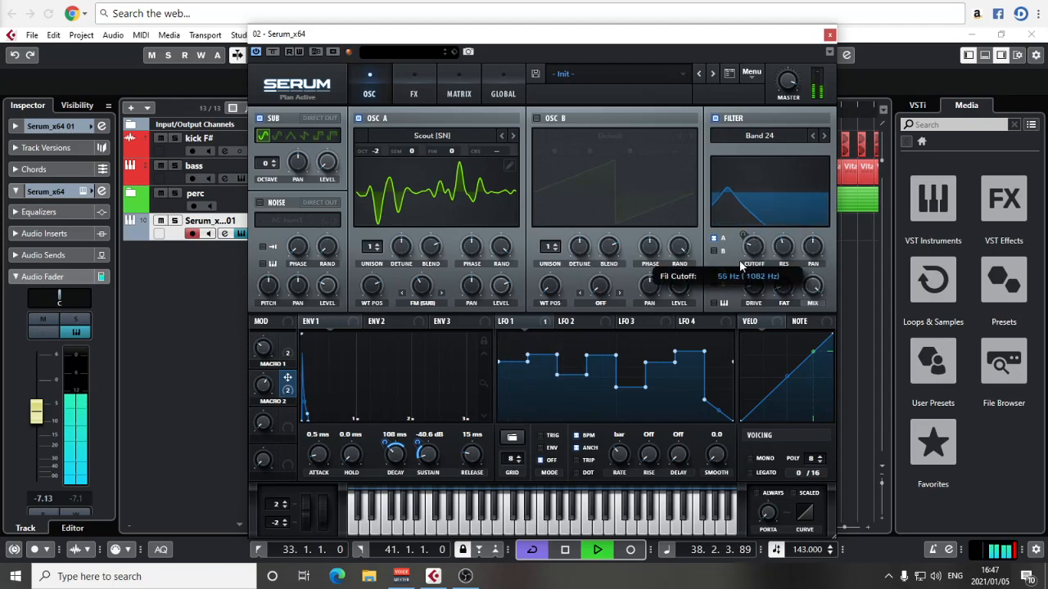
{"action": "mouse_move", "coordinate": [288, 415]}
{"action": "left_mouse_down"}
{"action": "mouse_move", "coordinate": [752, 250]}
{"action": "mouse_move", "coordinate": [746, 256]}
{"action": "left_mouse_up"}
{"action": "left_click_drag", "start_coordinate": [263, 427], "coordinate": [270, 326]}
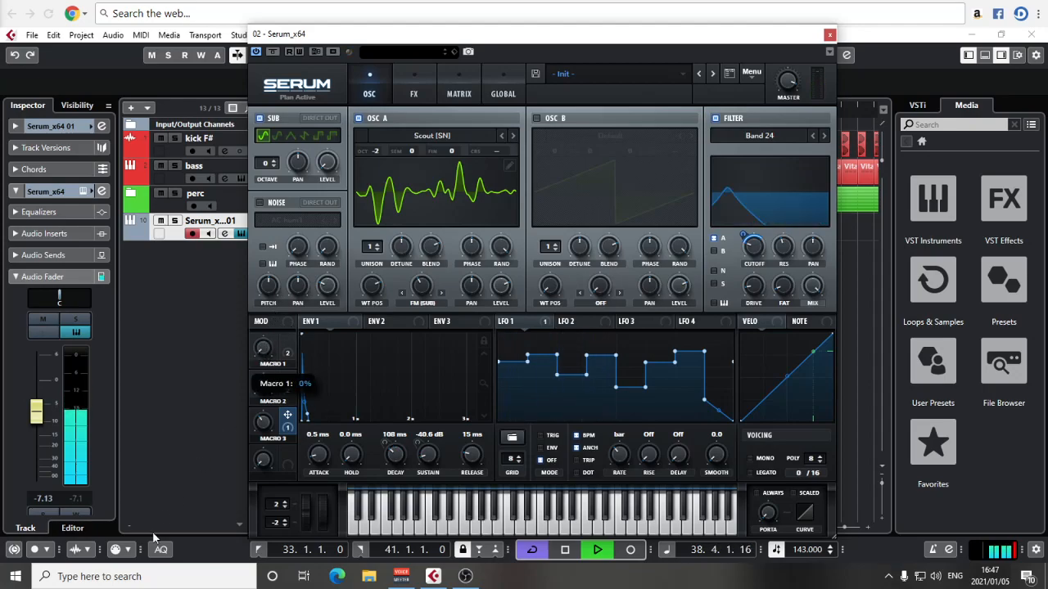
{"action": "key", "text": "space"}
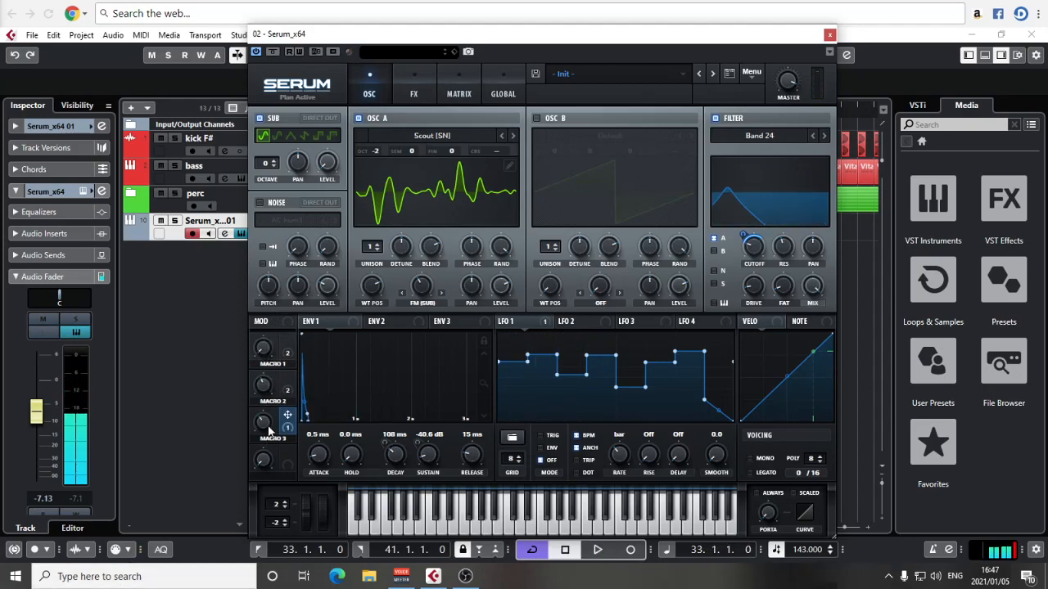